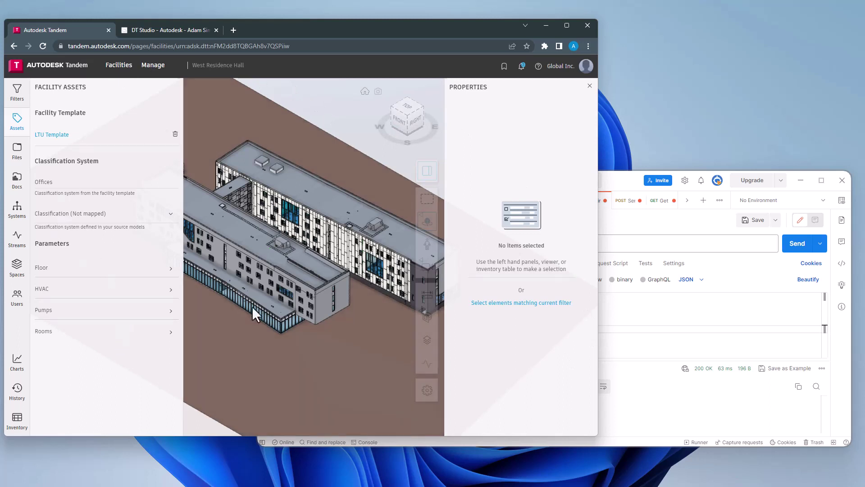
Look over the Postman request and DT Studio emulator pages, then return to Tandem
{"action": "left_click", "coordinate": [626, 185]}
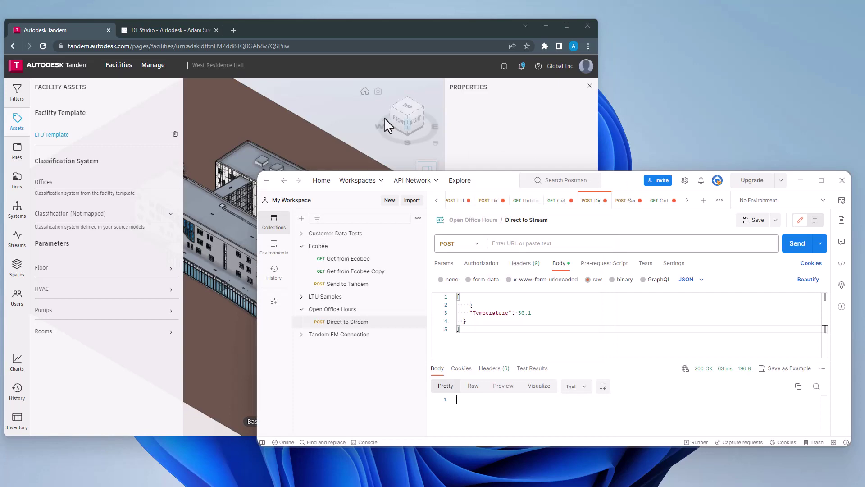
{"action": "left_click", "coordinate": [166, 31]}
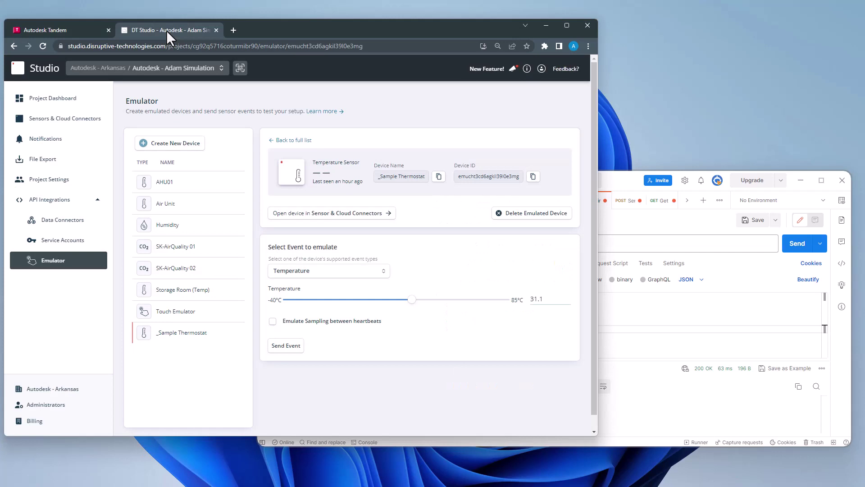
{"action": "left_click", "coordinate": [63, 31]}
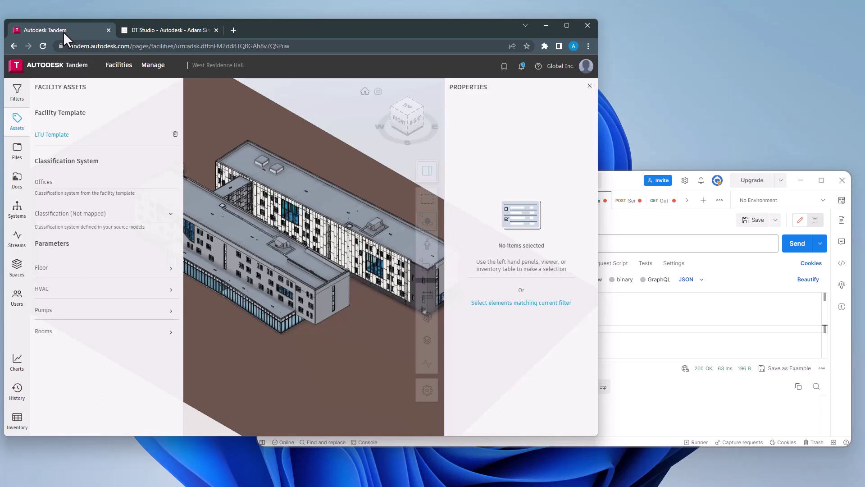
In the LTU Template, view the 22.IoT.Th Thermostats Temperature parameter, then return to West Residence Hall
{"action": "left_click", "coordinate": [17, 152]}
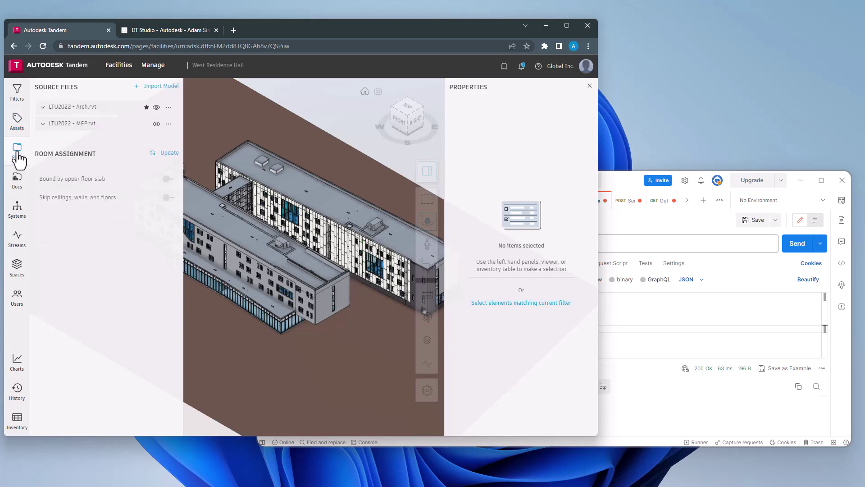
{"action": "left_click", "coordinate": [17, 120]}
{"action": "left_click", "coordinate": [53, 135]}
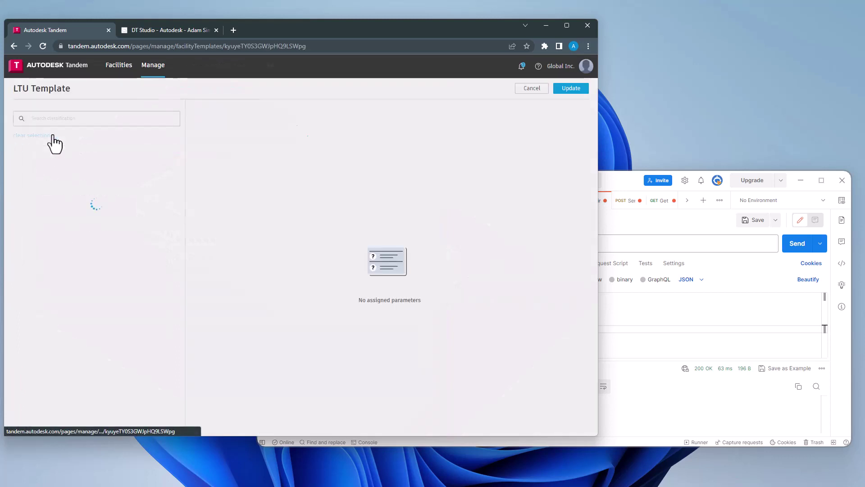
{"action": "scroll", "coordinate": [63, 412], "scroll_direction": "down", "scroll_amount": 3}
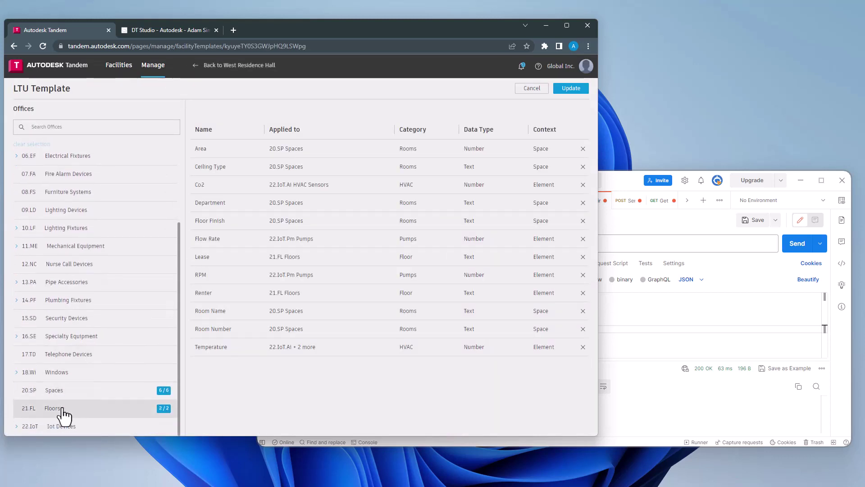
{"action": "left_click", "coordinate": [17, 426]}
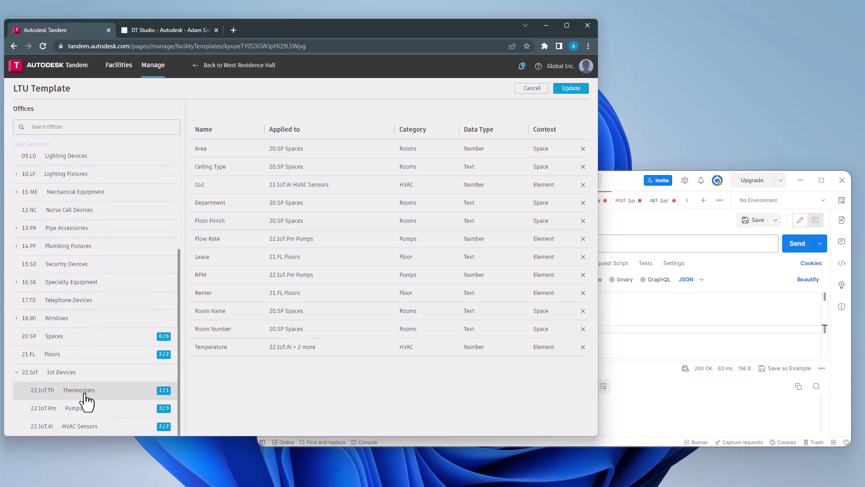
{"action": "left_click", "coordinate": [86, 395]}
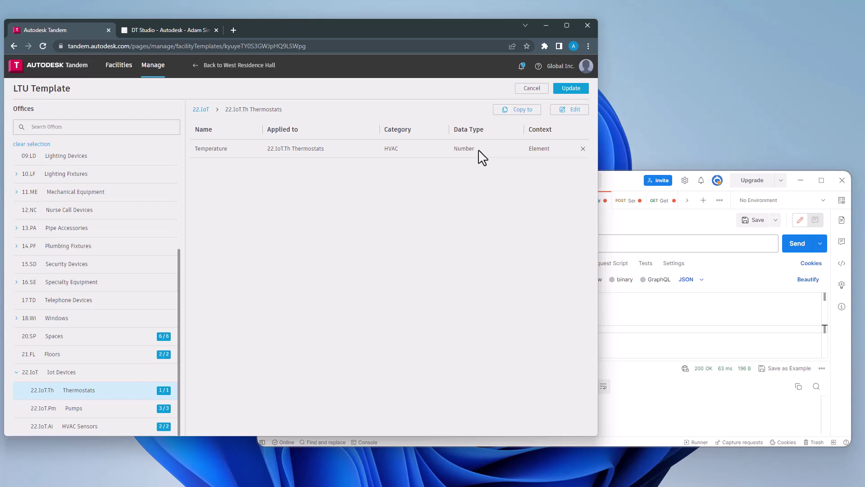
{"action": "left_click", "coordinate": [252, 67]}
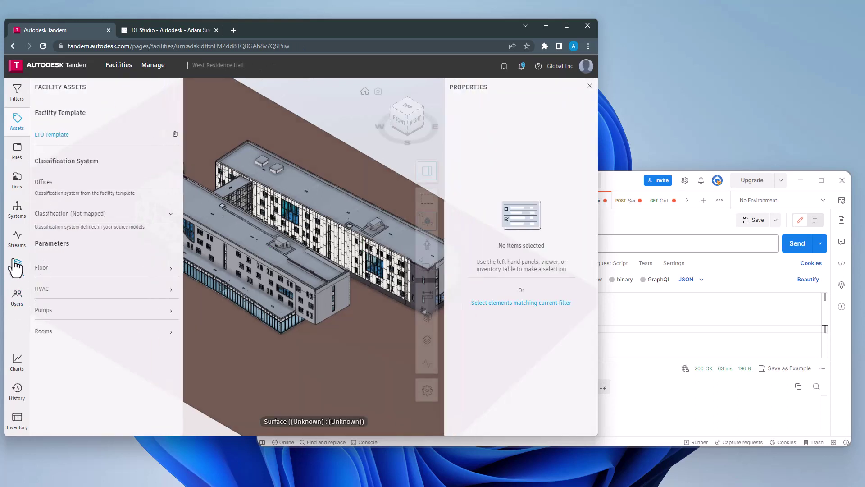
Add a stream named 'Outdoor Temp' under Streams and set its classification to Thermostats
{"action": "left_click", "coordinate": [17, 238]}
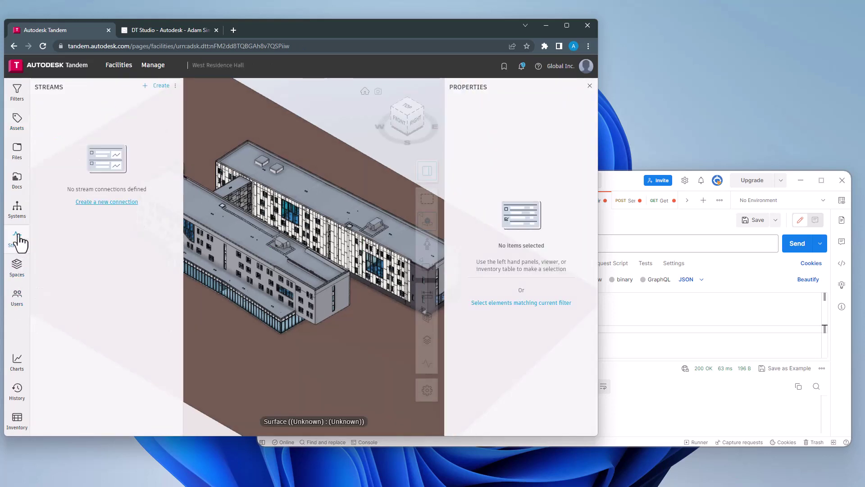
{"action": "left_click", "coordinate": [161, 86]}
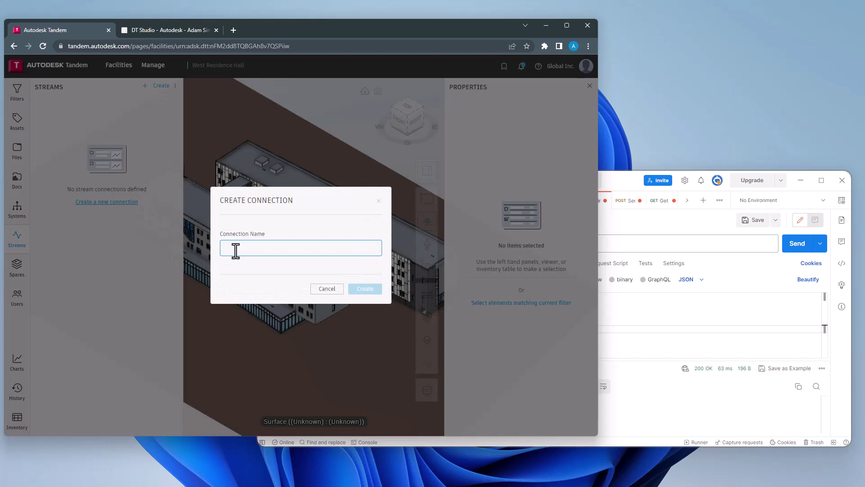
{"action": "type", "text": "Outdoor Tem"}
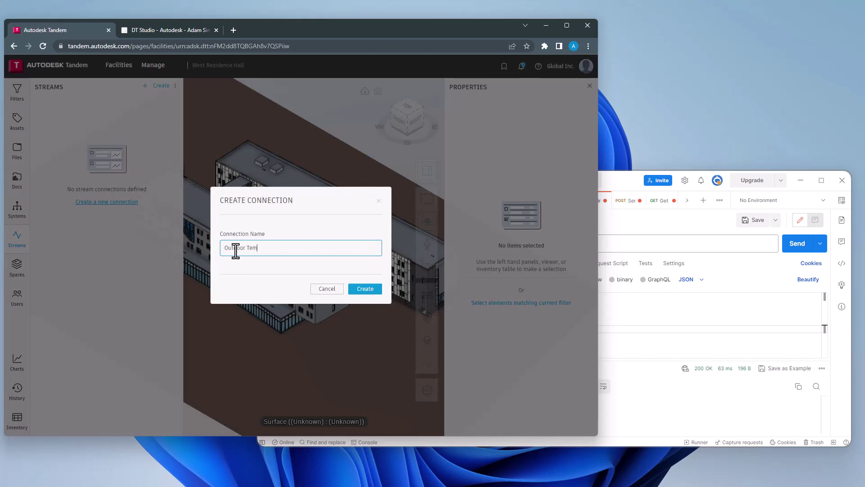
{"action": "type", "text": "p"}
{"action": "key", "text": "Return"}
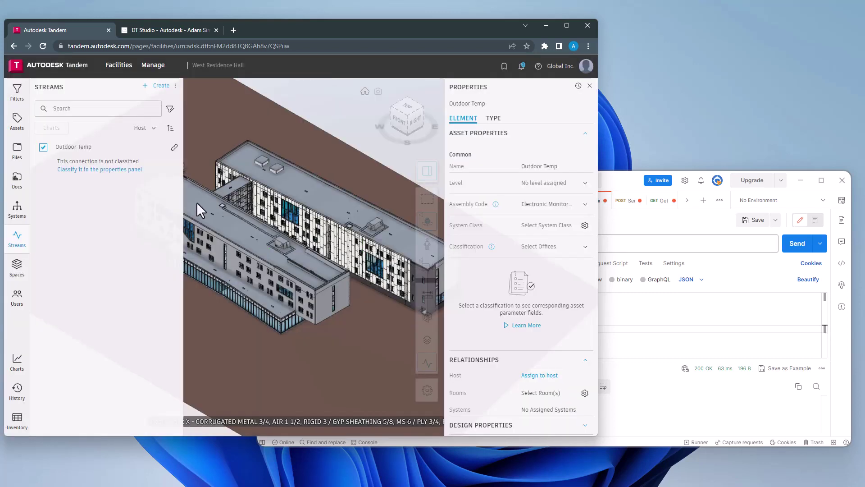
{"action": "left_click", "coordinate": [583, 251]}
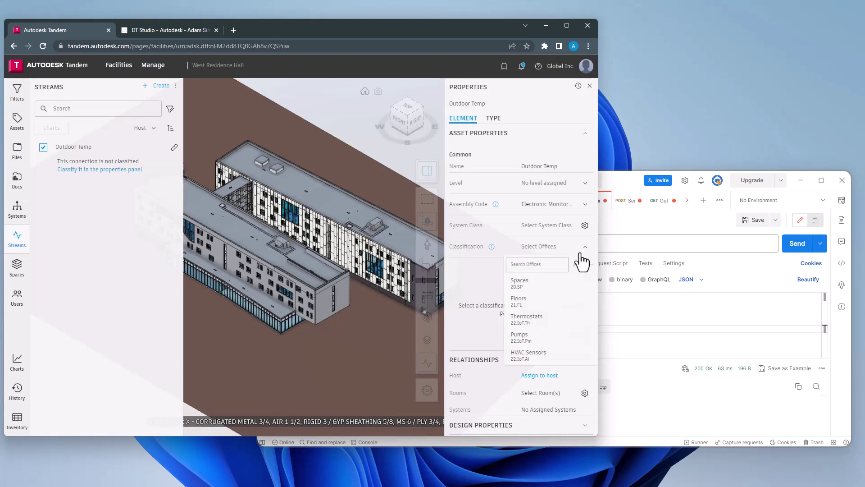
{"action": "left_click", "coordinate": [540, 320]}
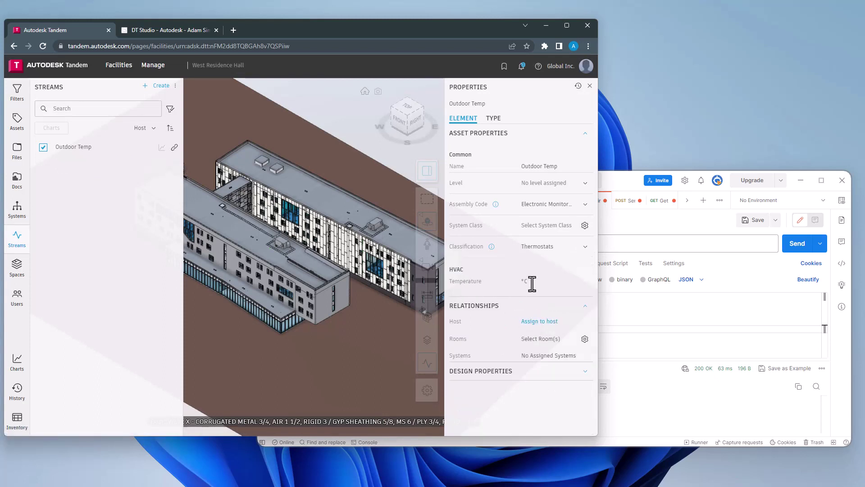
Check the Postman Direct to Stream request uses POST with a JSON body of Temperature 30.1
{"action": "left_click", "coordinate": [657, 230]}
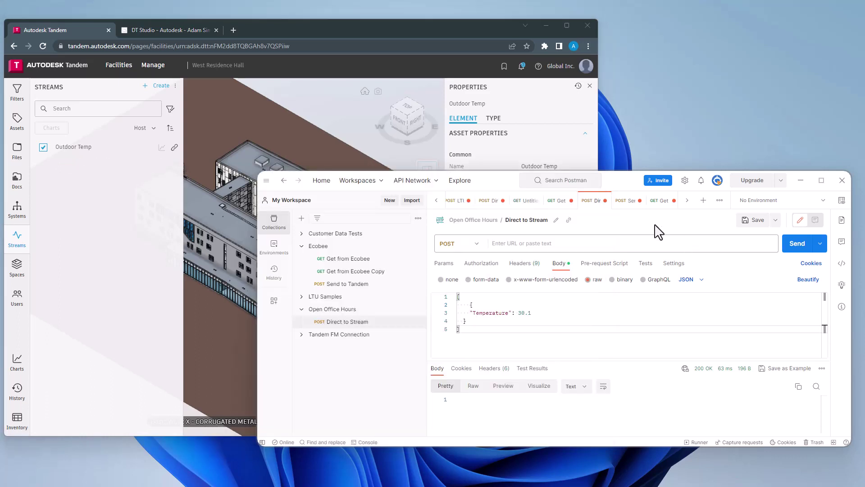
{"action": "left_click_drag", "start_coordinate": [533, 314], "coordinate": [477, 314]}
{"action": "left_click", "coordinate": [543, 323]}
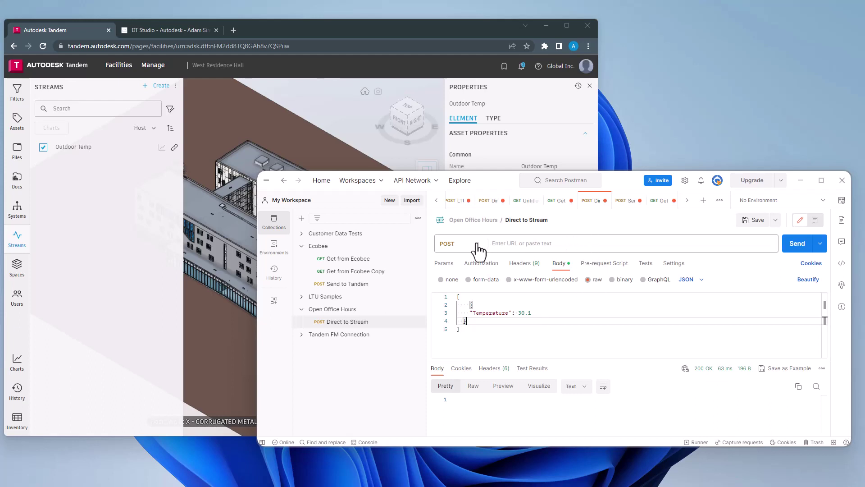
{"action": "left_click", "coordinate": [443, 246]}
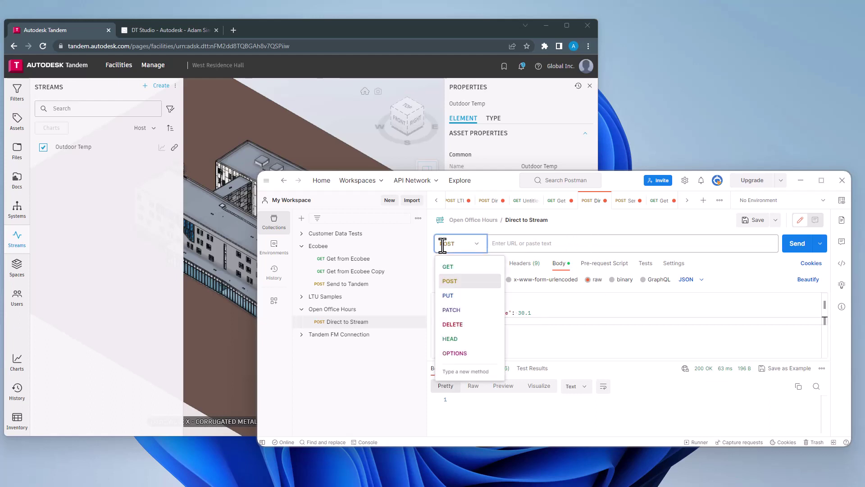
{"action": "left_click", "coordinate": [449, 281]}
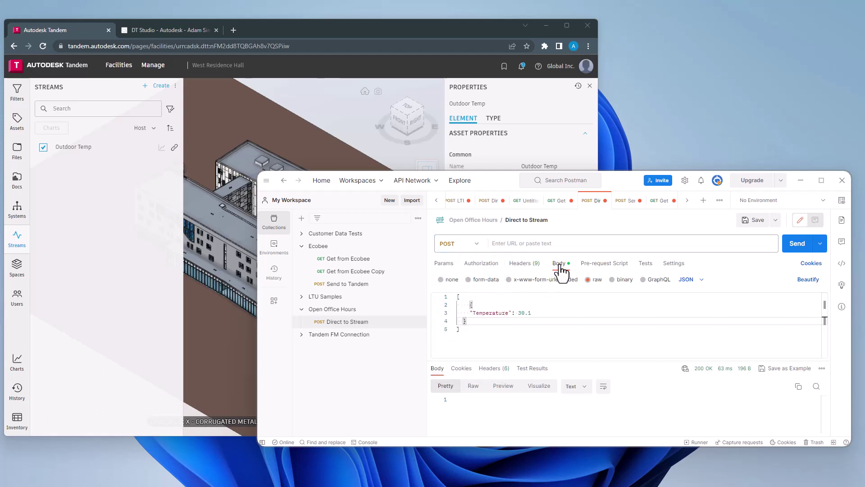
{"action": "left_click", "coordinate": [701, 280]}
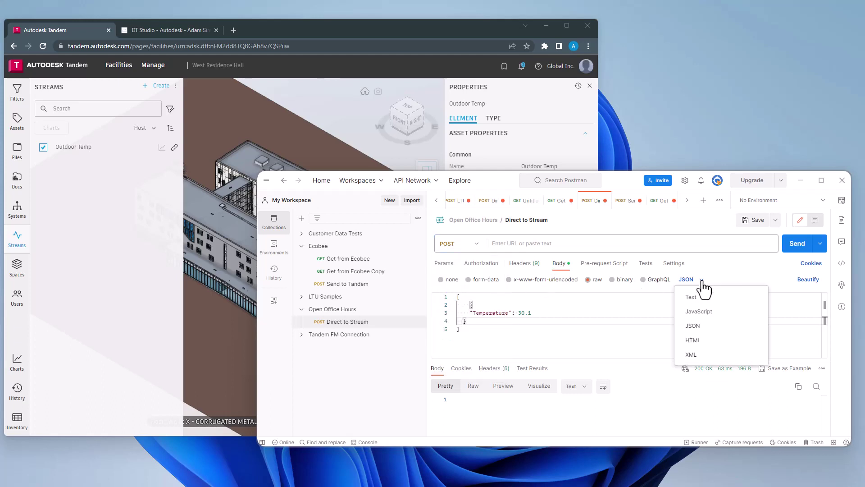
{"action": "left_click", "coordinate": [702, 281]}
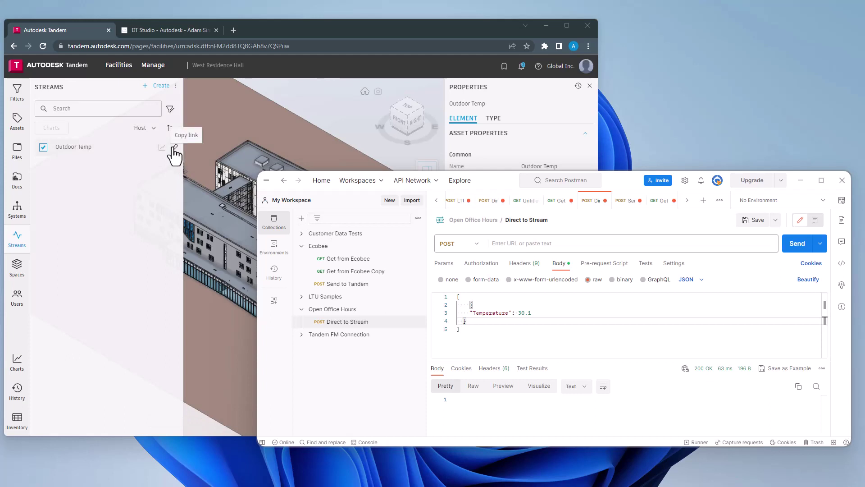
Copy the Outdoor Temp stream URL from Tandem into the Postman request address field
{"action": "left_click", "coordinate": [174, 168]}
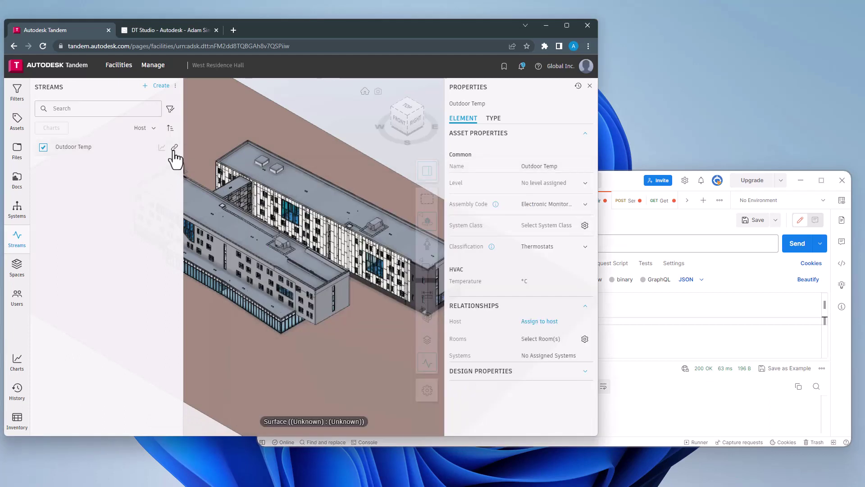
{"action": "left_click", "coordinate": [173, 148]}
{"action": "left_click", "coordinate": [660, 243]}
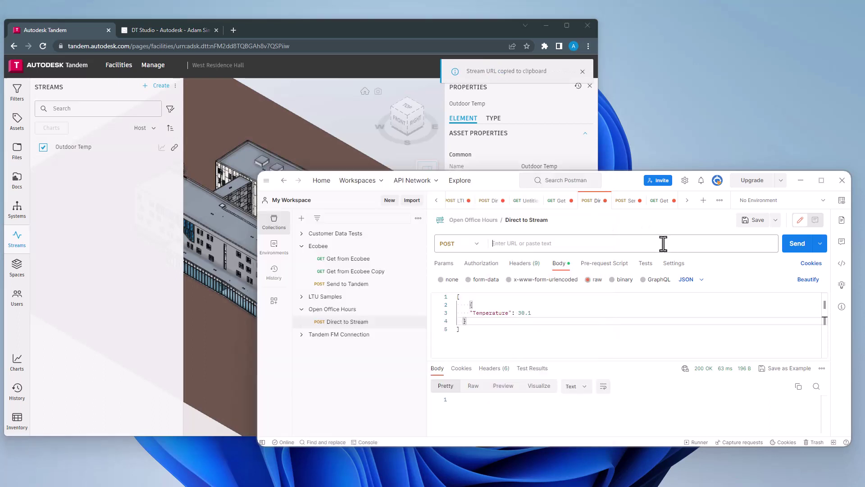
{"action": "key", "text": "ctrl+v"}
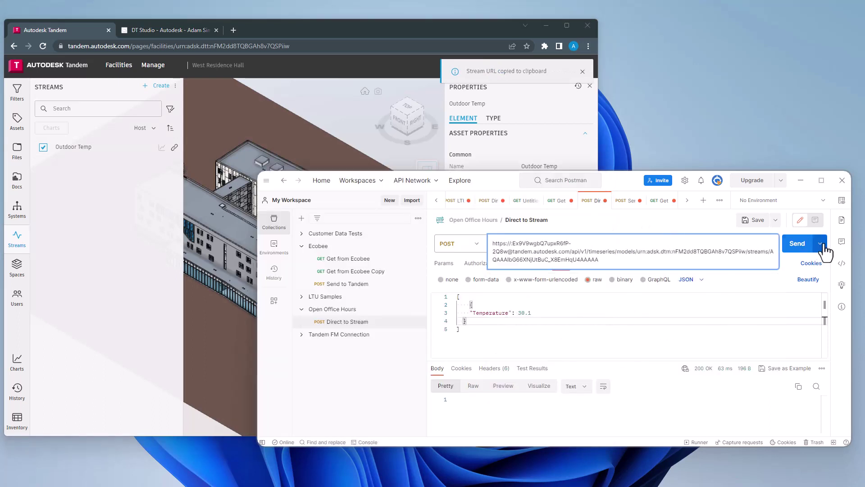
{"action": "left_click", "coordinate": [792, 266]}
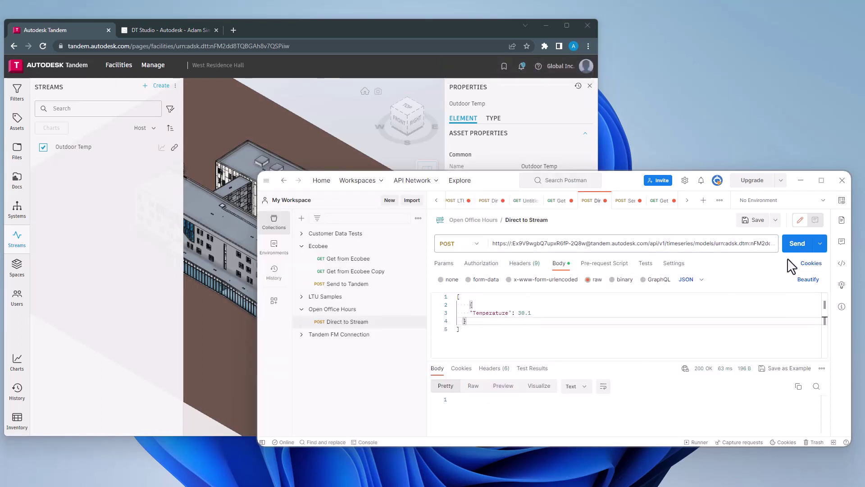
{"action": "left_click", "coordinate": [585, 246]}
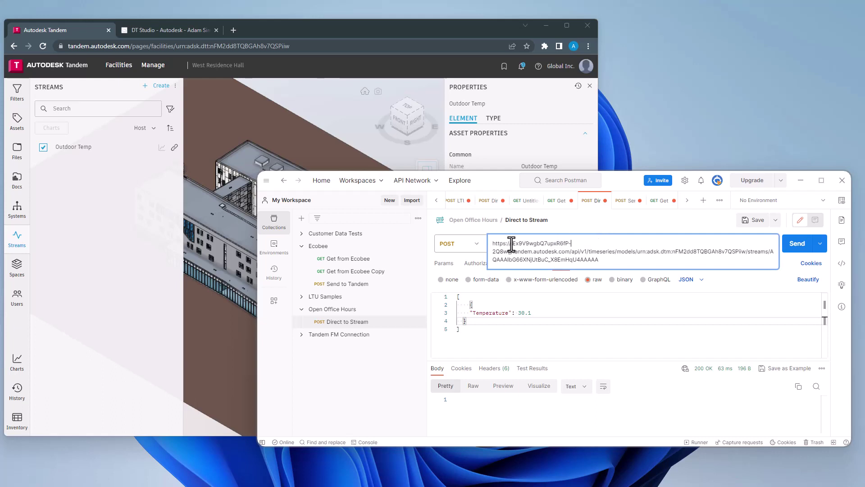
{"action": "left_click_drag", "start_coordinate": [513, 244], "coordinate": [509, 254]}
Send the Temperature 30.1 reading from Postman to the Outdoor Temp stream
{"action": "left_click", "coordinate": [691, 224]}
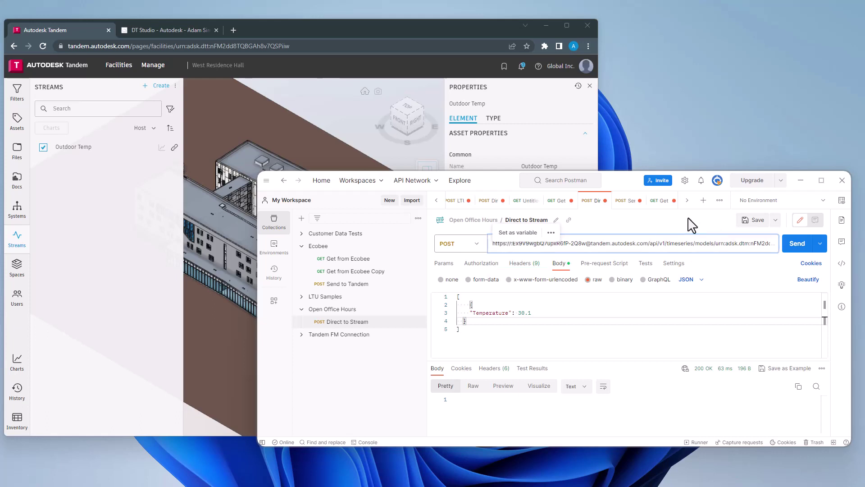
{"action": "left_click", "coordinate": [797, 244]}
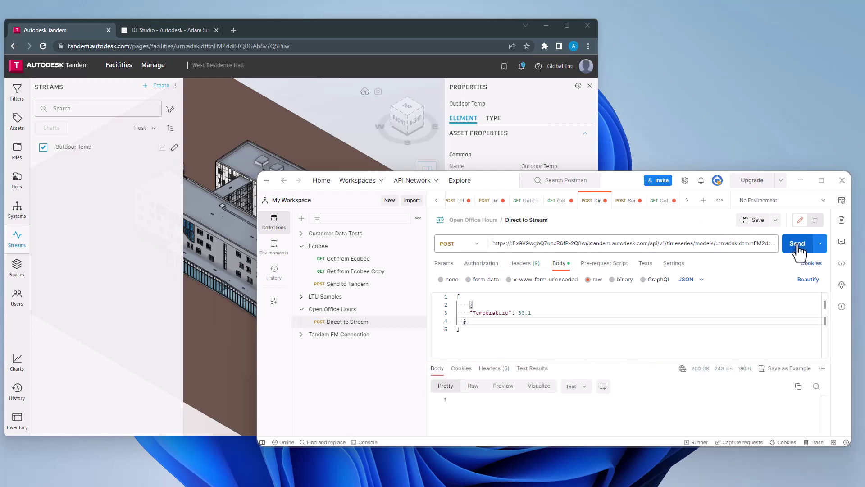
{"action": "left_click", "coordinate": [135, 216]}
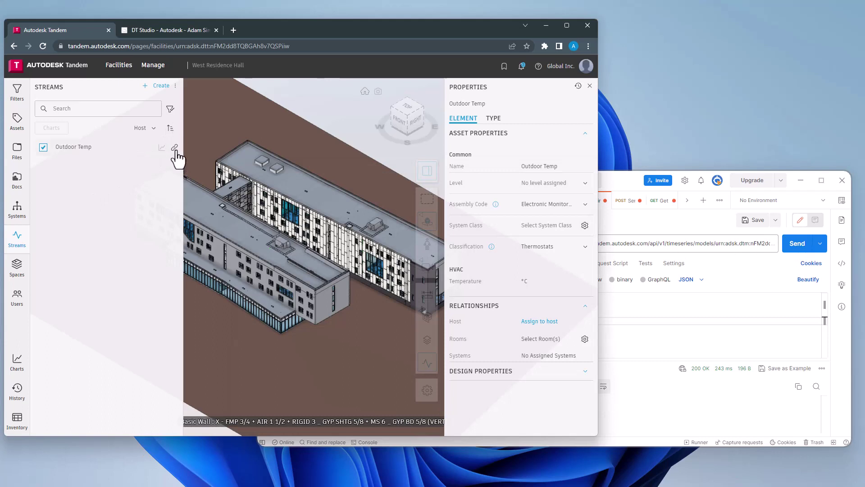
In Configure connections, set the Temperature parameter's JSON path to the payload's Temperature field
{"action": "left_click", "coordinate": [175, 86]}
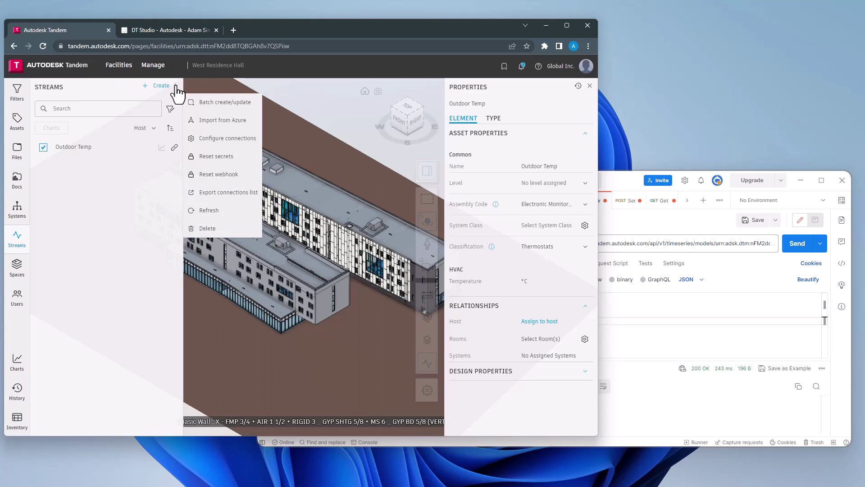
{"action": "left_click", "coordinate": [220, 143]}
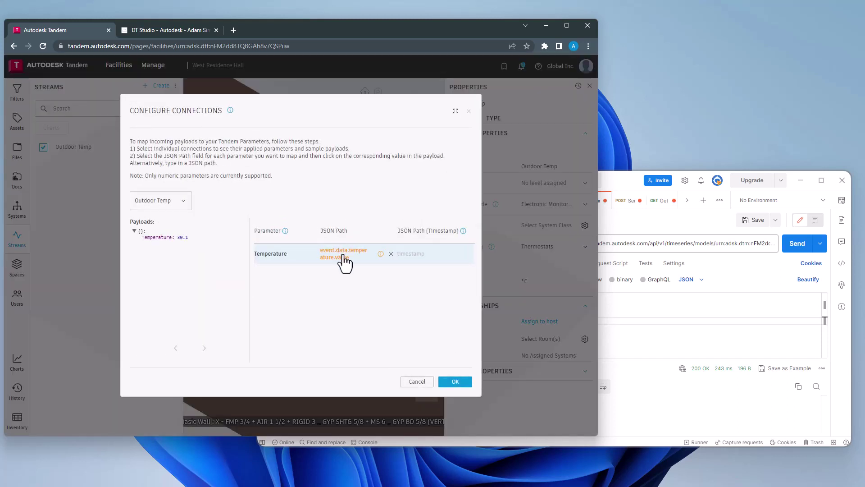
{"action": "left_click", "coordinate": [391, 254]}
{"action": "left_click", "coordinate": [331, 261]}
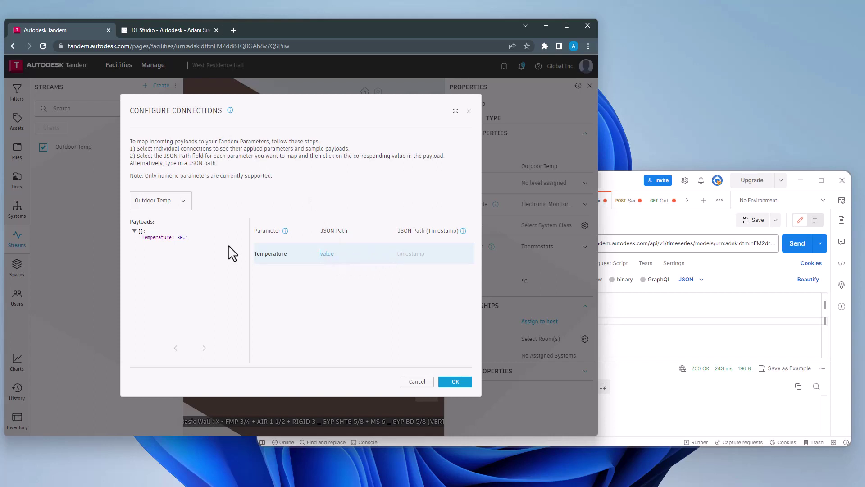
{"action": "left_click", "coordinate": [156, 238]}
{"action": "left_click", "coordinate": [460, 381]}
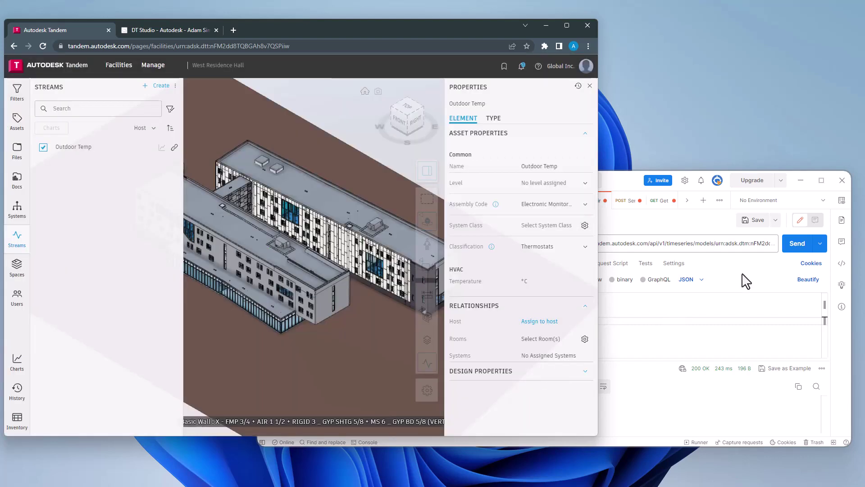
Resend 30.1, refresh Outdoor Temp to show 30.1 °C, and open DT Studio's Data Connectors
{"action": "left_click", "coordinate": [751, 275]}
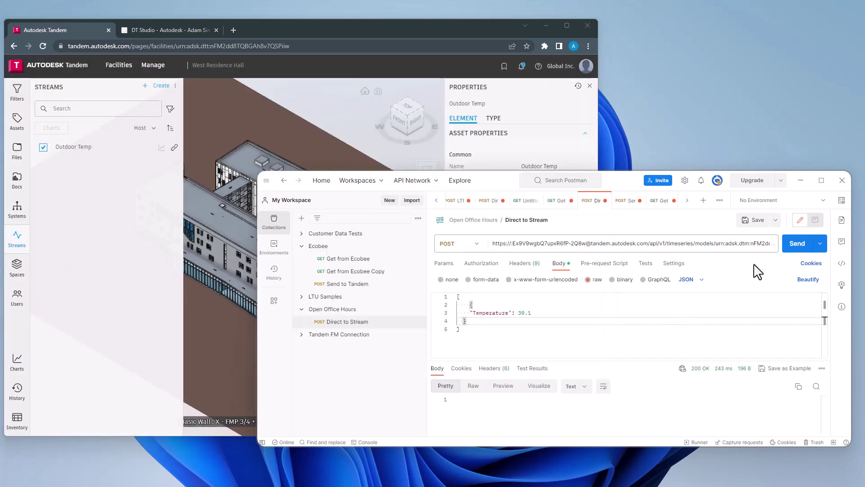
{"action": "left_click", "coordinate": [797, 246]}
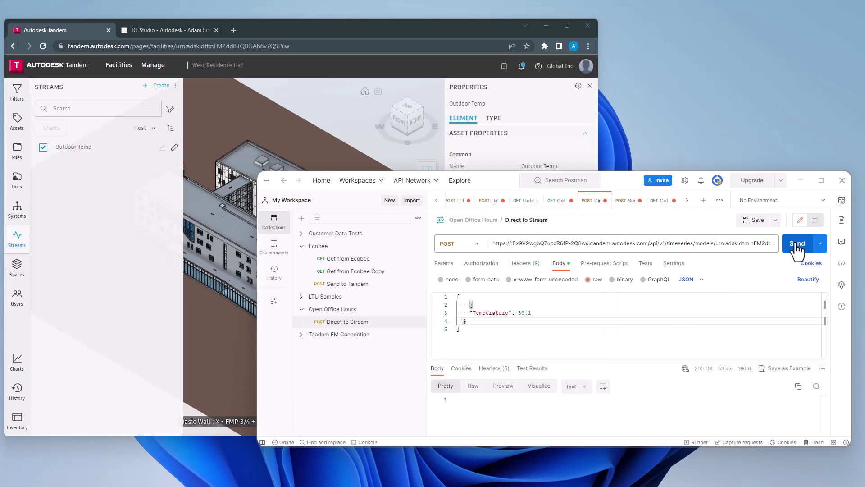
{"action": "left_click", "coordinate": [115, 229]}
{"action": "left_click", "coordinate": [43, 149]}
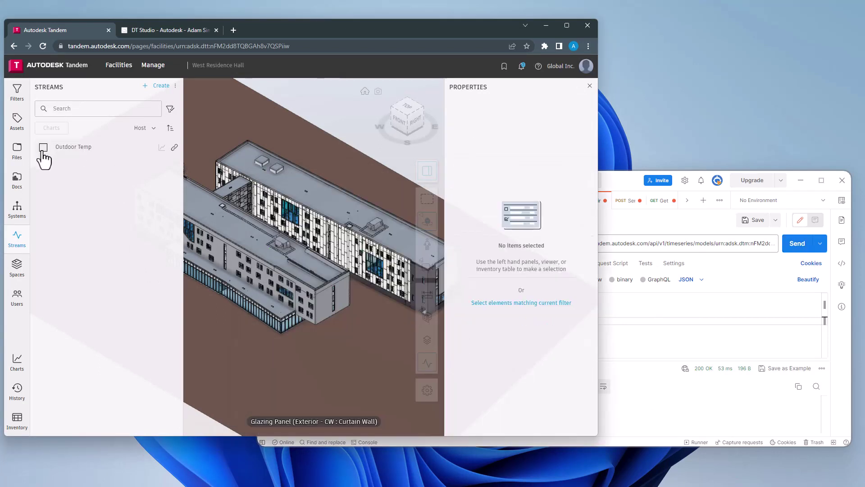
{"action": "left_click", "coordinate": [43, 148]}
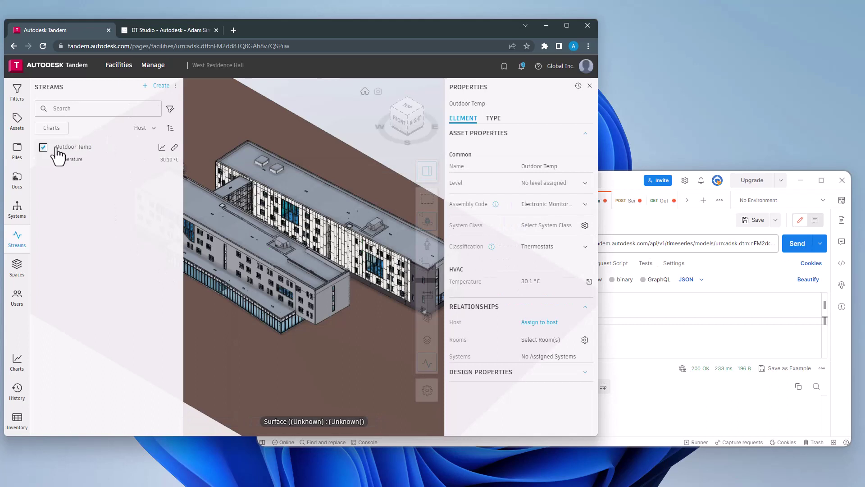
{"action": "left_click", "coordinate": [167, 29]}
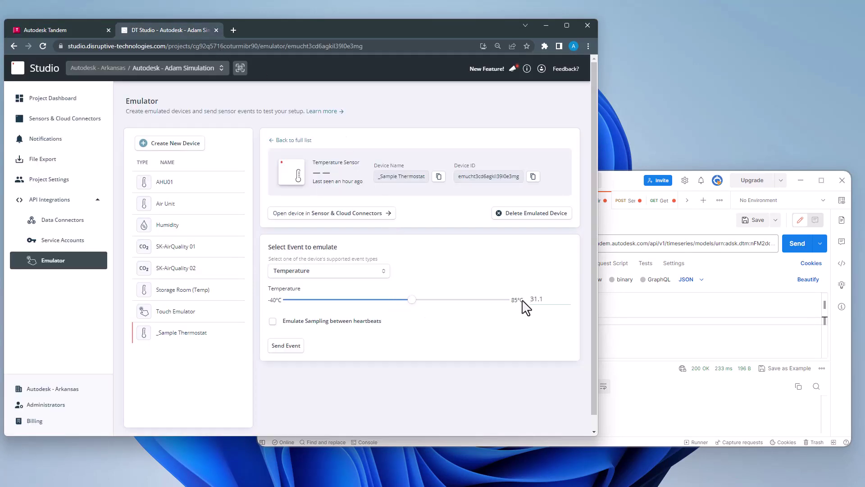
{"action": "left_click", "coordinate": [63, 223]}
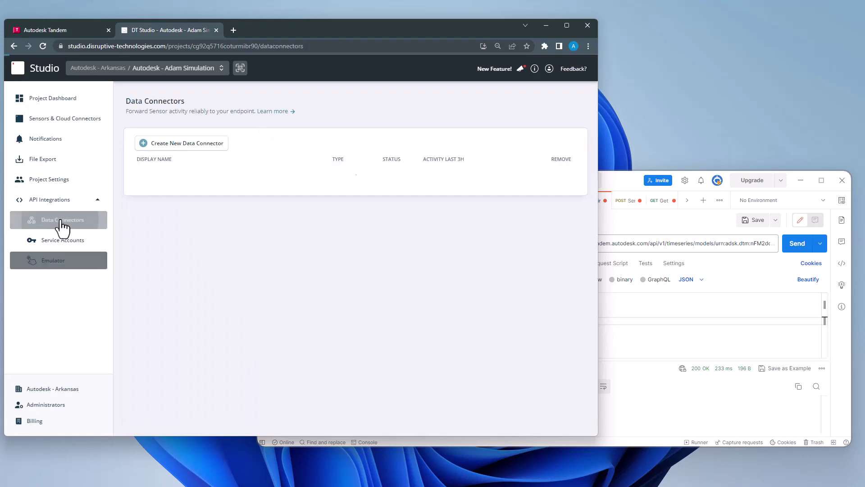
Save a new 'Sample Tandem Connection' data connector with the Tandem stream URL as endpoint
{"action": "left_click", "coordinate": [180, 149]}
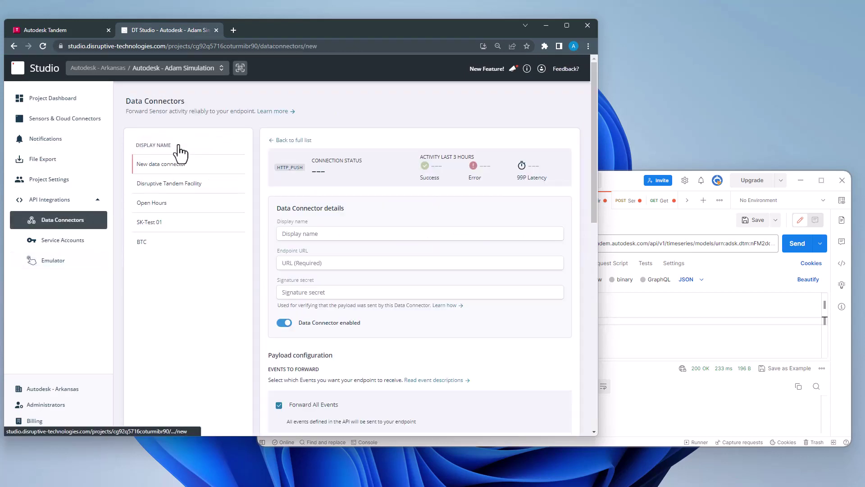
{"action": "left_click", "coordinate": [346, 236]}
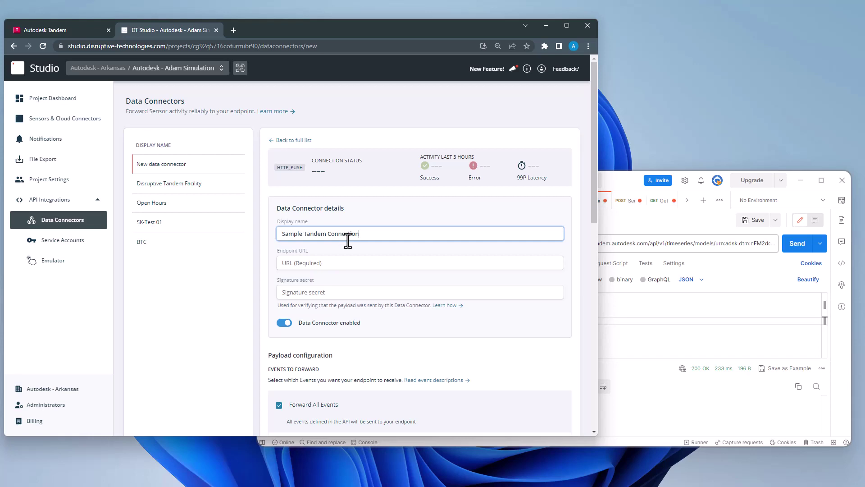
{"action": "left_click", "coordinate": [338, 266]}
{"action": "key", "text": "ctrl+v"}
{"action": "scroll", "coordinate": [361, 284], "scroll_direction": "down", "scroll_amount": 10}
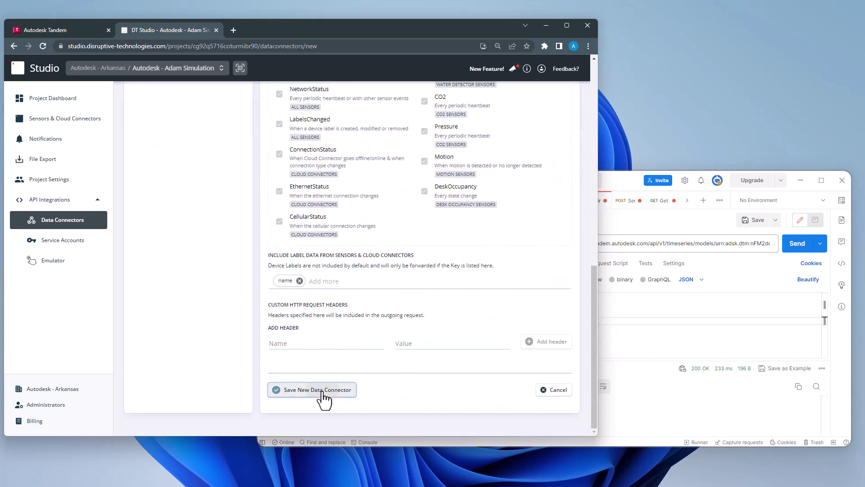
{"action": "left_click", "coordinate": [323, 392]}
Publish a 31.1 °C event from the _Sample Thermostat emulated device
{"action": "left_click", "coordinate": [45, 264]}
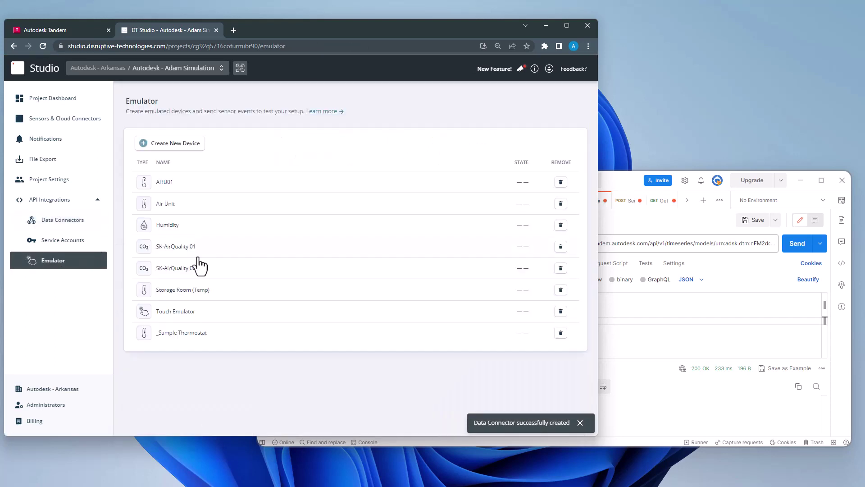
{"action": "left_click", "coordinate": [205, 344]}
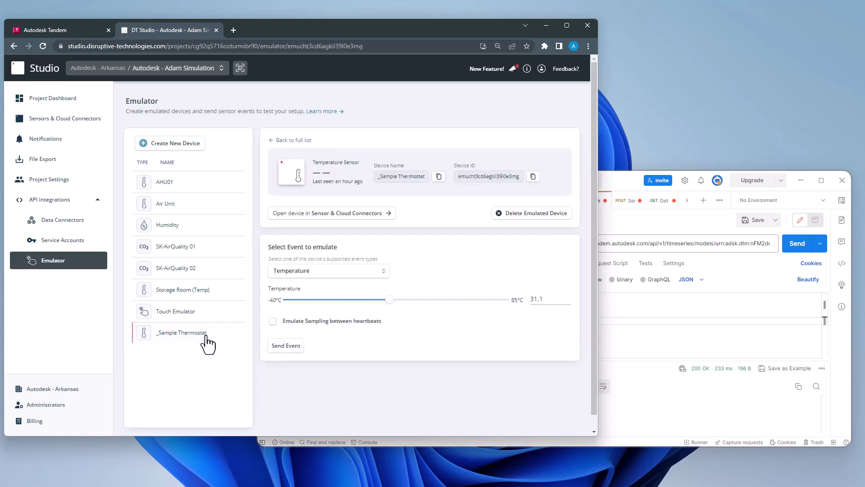
{"action": "left_click", "coordinate": [282, 346]}
Remap Outdoor Temp's Temperature JSON path to the sensor's value field in Tandem
{"action": "left_click", "coordinate": [66, 28]}
{"action": "left_click", "coordinate": [175, 86]}
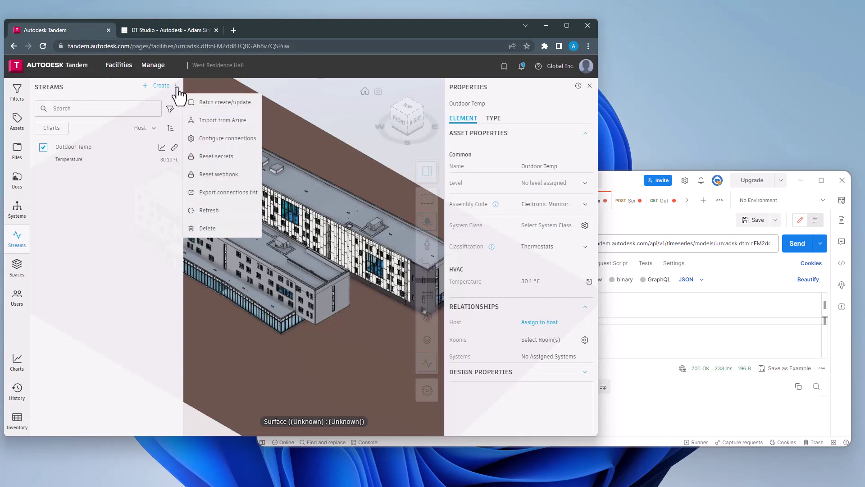
{"action": "left_click", "coordinate": [214, 141]}
{"action": "left_click", "coordinate": [390, 253]}
{"action": "left_click", "coordinate": [342, 253]}
{"action": "left_click", "coordinate": [184, 314]}
{"action": "left_click", "coordinate": [455, 381]}
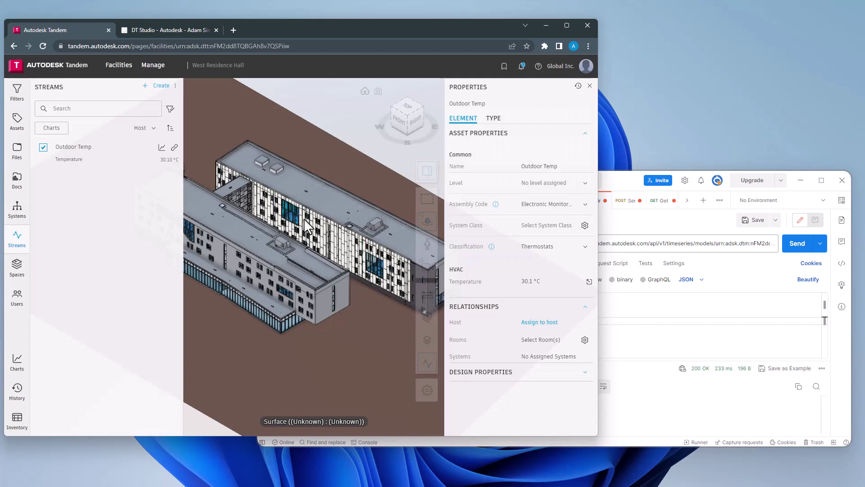
Publish another thermostat event so Outdoor Temp reads 31.10 °C in Tandem
{"action": "left_click", "coordinate": [186, 30]}
{"action": "left_click", "coordinate": [280, 347]}
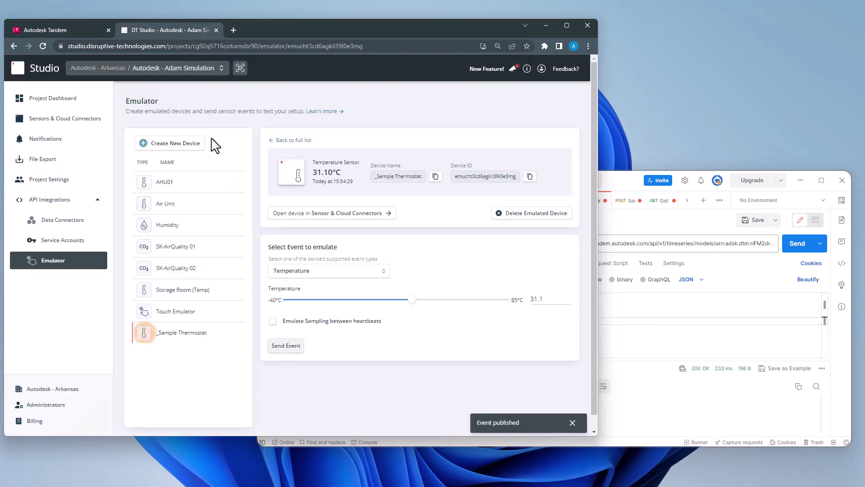
{"action": "left_click", "coordinate": [73, 31]}
{"action": "left_click", "coordinate": [174, 86]}
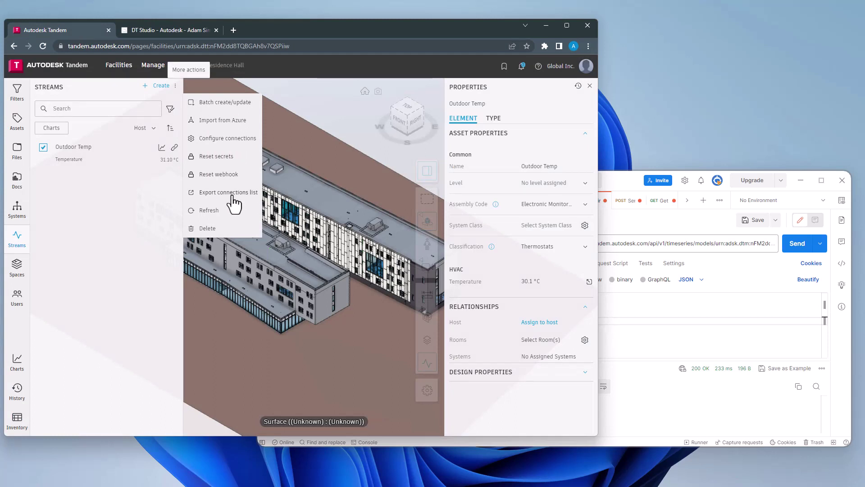
Export the stream connections list as connections_export (4).csv and open it
{"action": "left_click", "coordinate": [232, 195]}
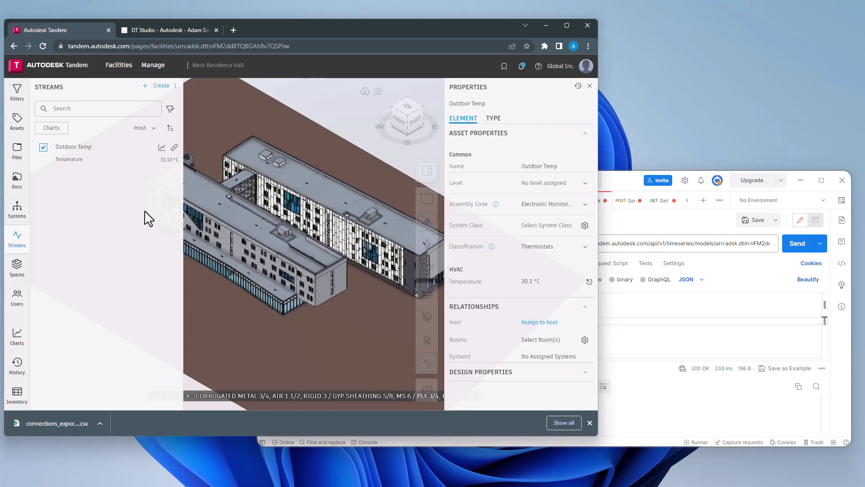
{"action": "left_click", "coordinate": [50, 420]}
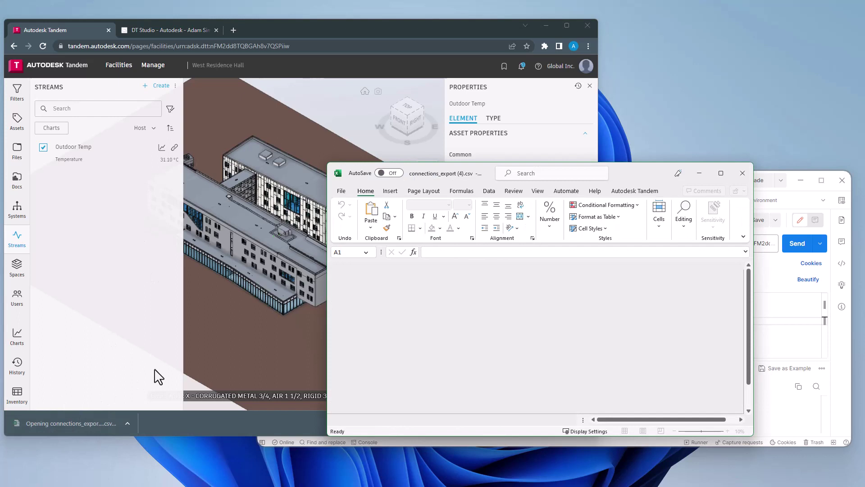
Widen column E and copy the Outdoor Temp fullId from cell E3
{"action": "left_click_drag", "start_coordinate": [489, 265], "coordinate": [549, 265]}
{"action": "left_click", "coordinate": [521, 292]}
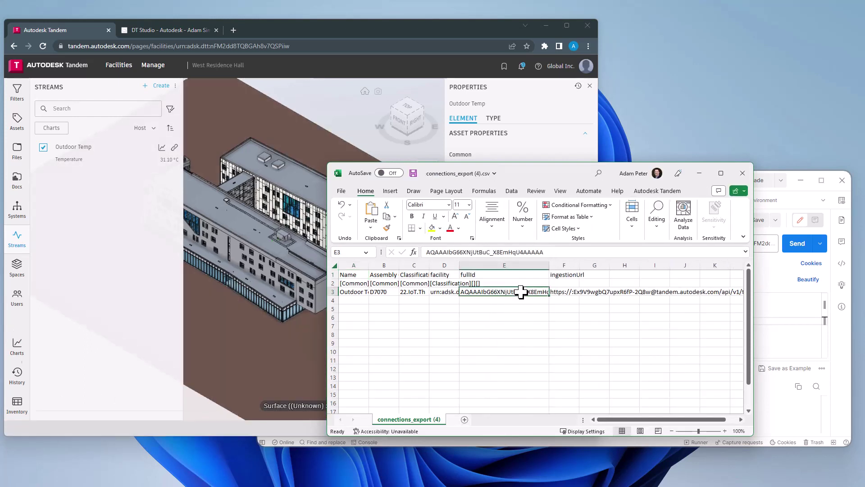
{"action": "key", "text": "ctrl+c"}
Open the _Sample Thermostat device details in the DT Studio emulator
{"action": "left_click", "coordinate": [178, 30]}
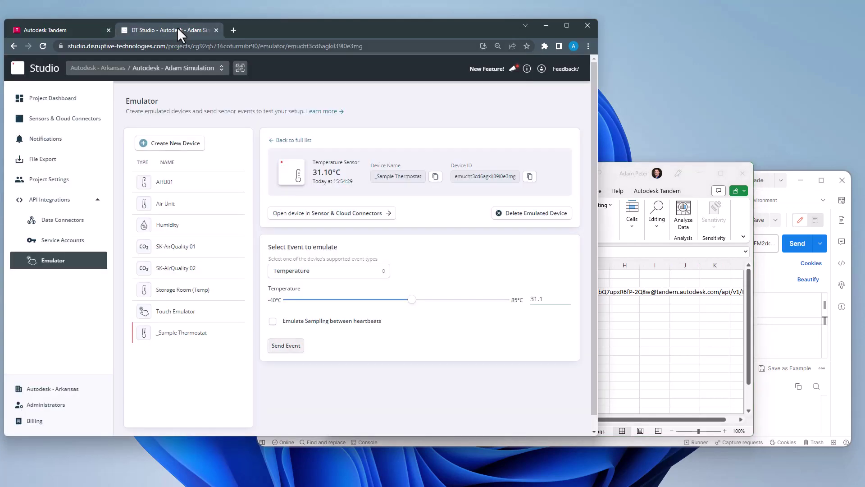
{"action": "left_click", "coordinate": [383, 214]}
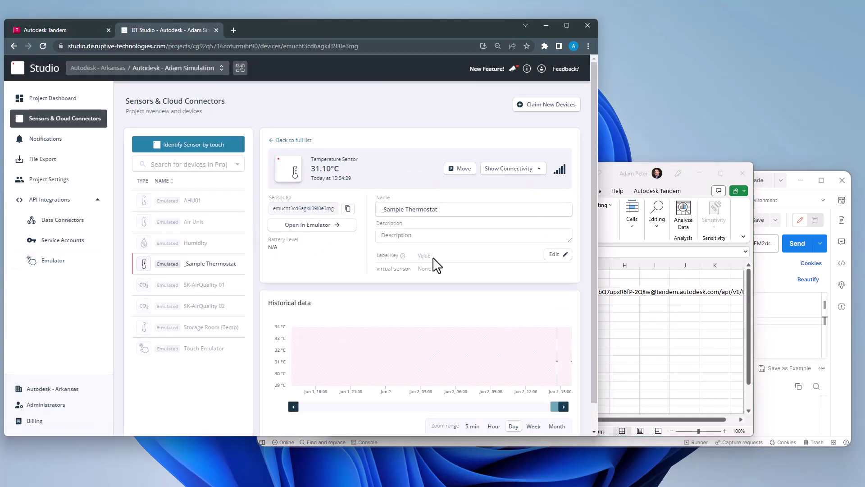
{"action": "scroll", "coordinate": [439, 275], "scroll_direction": "down", "scroll_amount": 1}
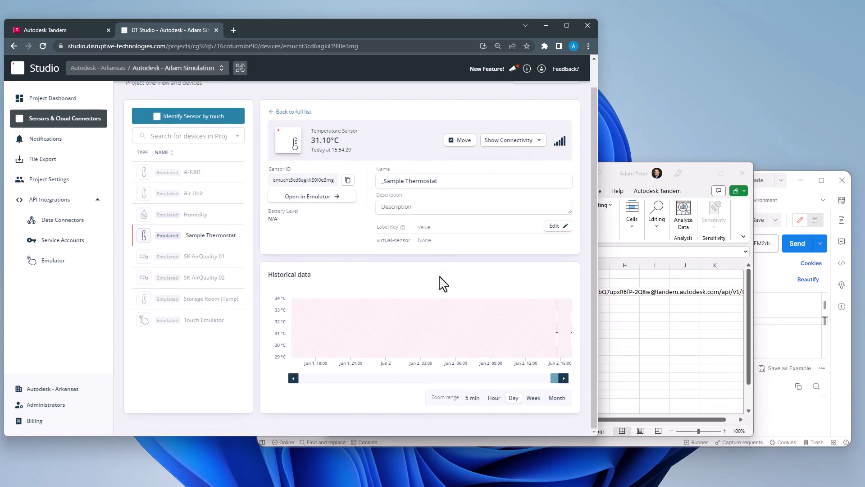
{"action": "scroll", "coordinate": [444, 284], "scroll_direction": "up", "scroll_amount": 1}
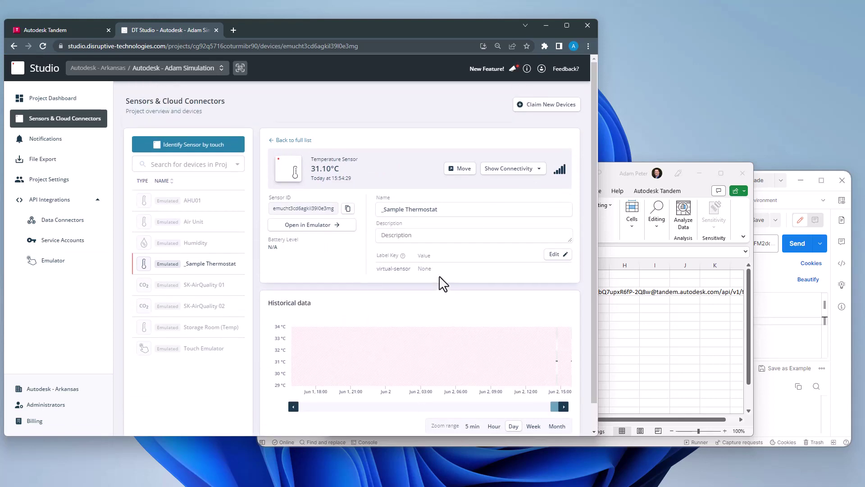
{"action": "scroll", "coordinate": [444, 283], "scroll_direction": "down", "scroll_amount": 1}
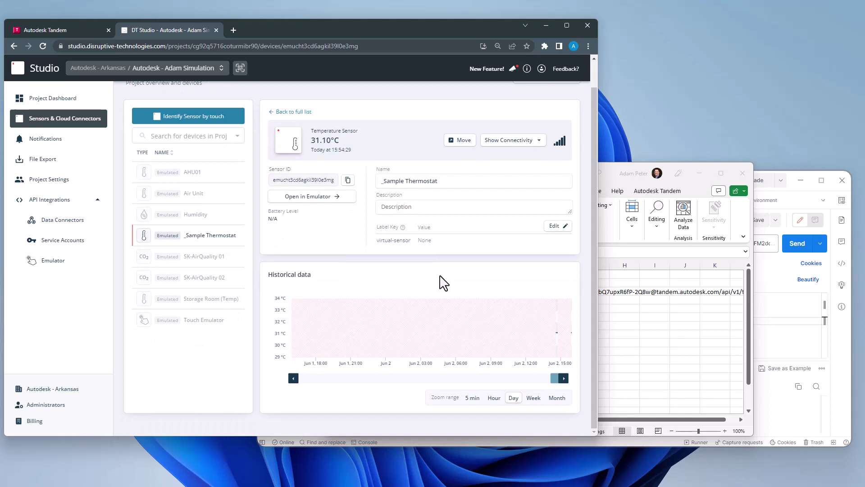
Add a TandemID label whose value is the pasted stream ID, then go to Data Connectors
{"action": "left_click", "coordinate": [553, 225]}
{"action": "left_click", "coordinate": [396, 260]}
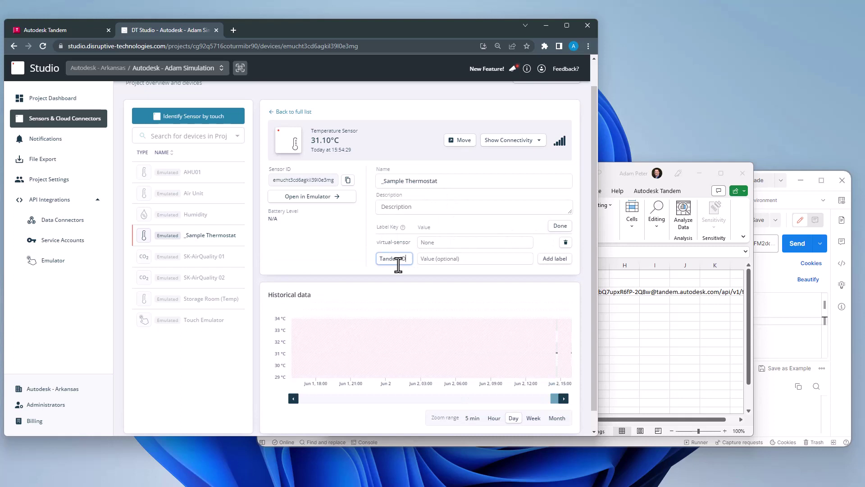
{"action": "key", "text": "Tab"}
{"action": "key", "text": "ctrl+v"}
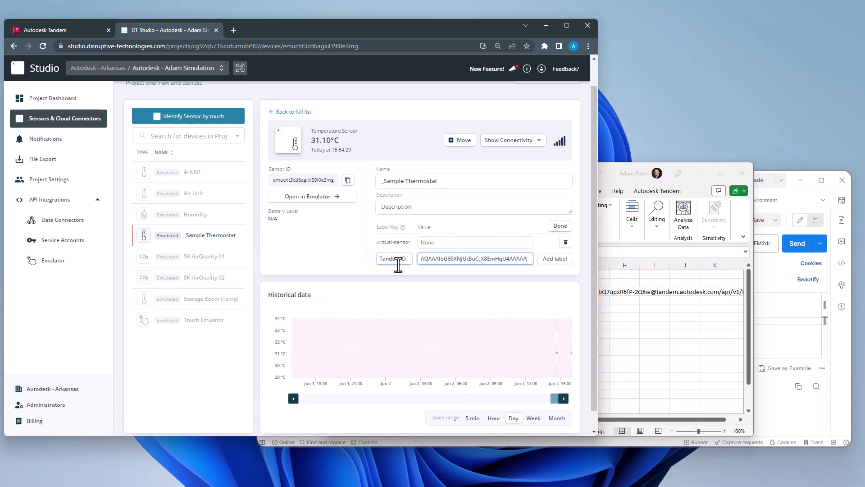
{"action": "left_click", "coordinate": [562, 261]}
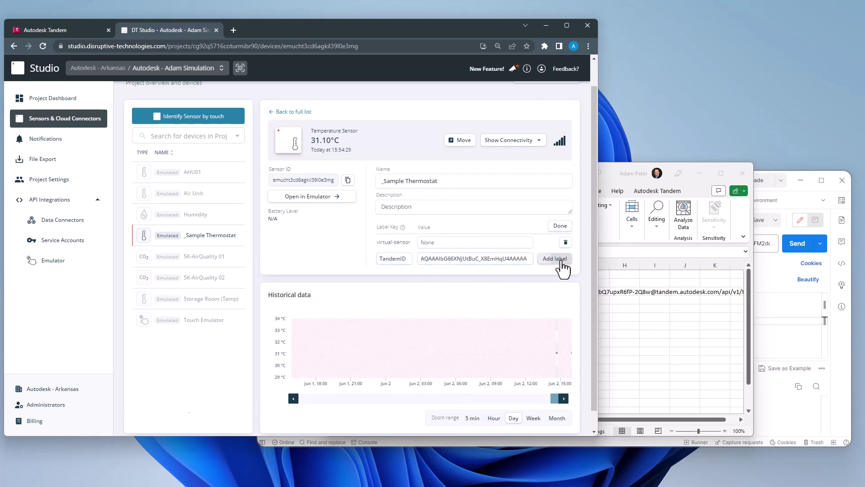
{"action": "left_click", "coordinate": [69, 221]}
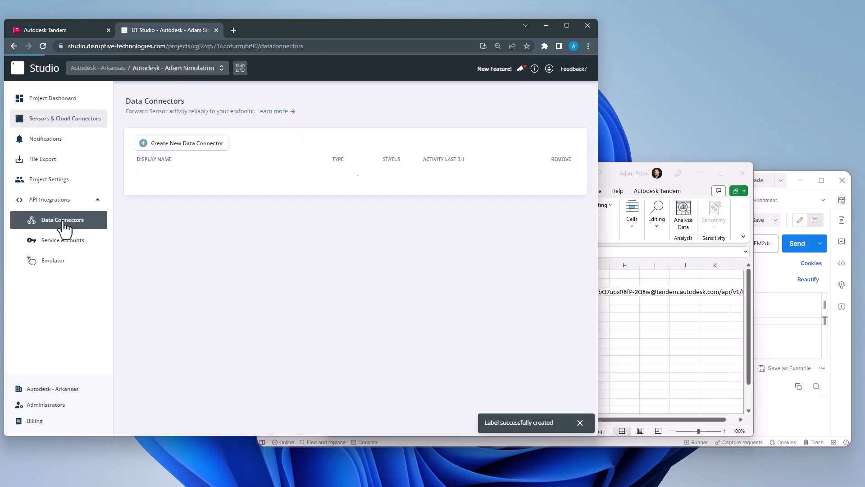
In Sample Tandem Connection, replace the endpoint's streams/<id> path with webhooks/generic?idpath=labels.TandemId
{"action": "left_click", "coordinate": [188, 256]}
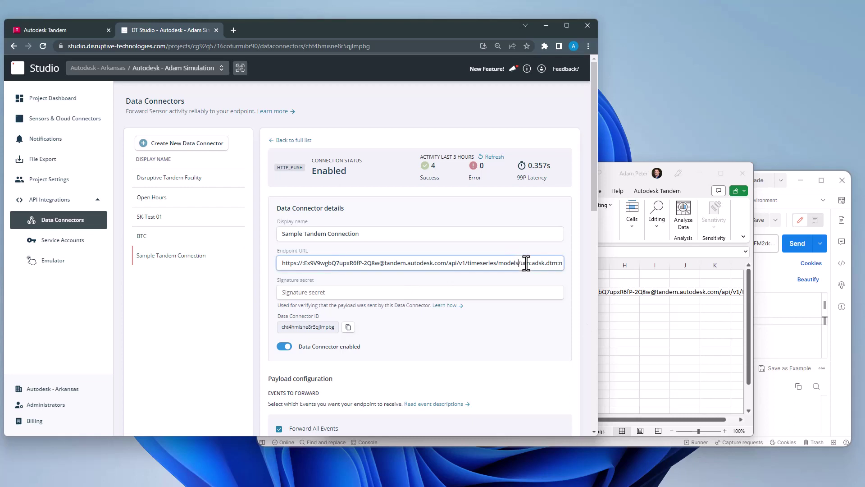
{"action": "left_click_drag", "start_coordinate": [528, 263], "coordinate": [668, 270]}
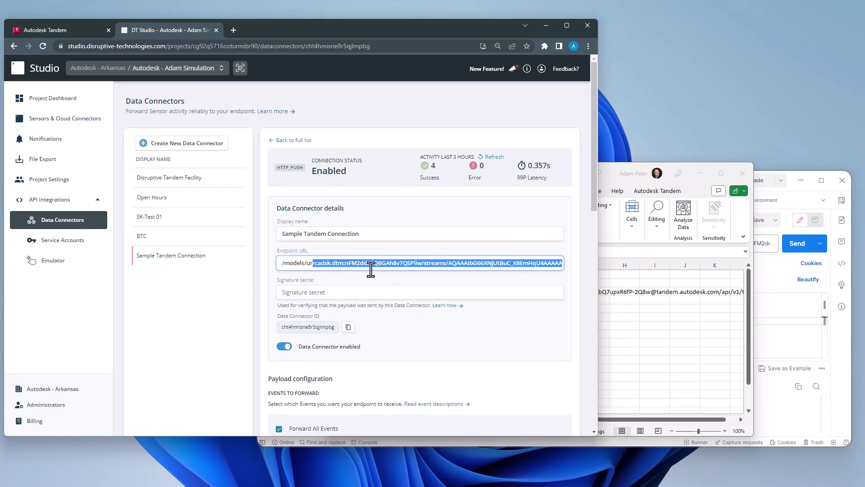
{"action": "left_click", "coordinate": [450, 265]}
{"action": "left_click_drag", "start_coordinate": [449, 265], "coordinate": [614, 273]}
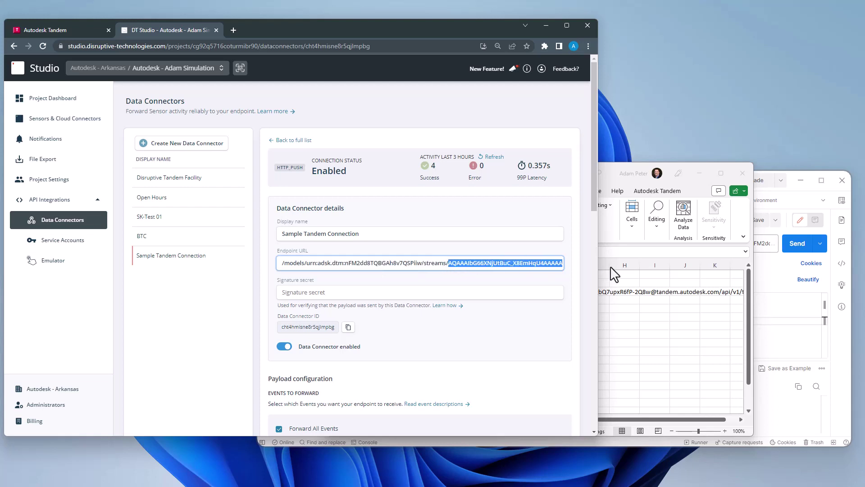
{"action": "key", "text": "ctrl+v"}
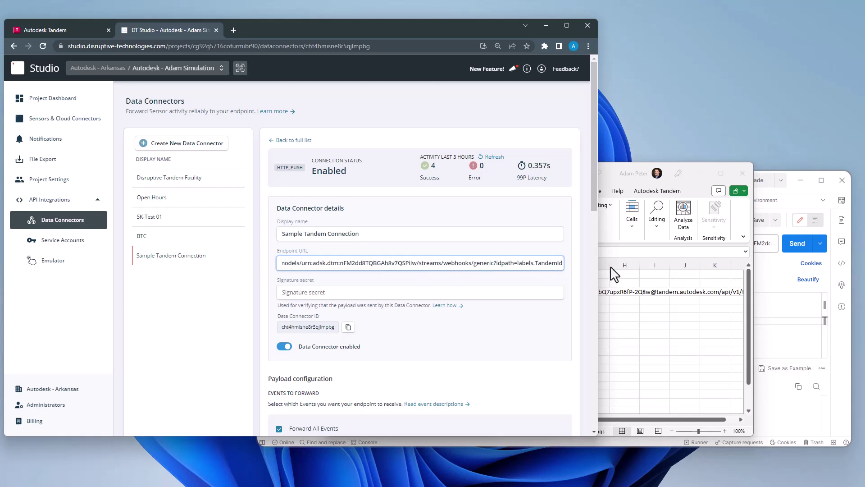
{"action": "left_click", "coordinate": [443, 265]}
{"action": "key", "text": "BackSpace"}
{"action": "key", "text": "BackSpace"}
{"action": "key", "text": "BackSpace"}
{"action": "key", "text": "BackSpace"}
{"action": "key", "text": "BackSpace"}
{"action": "key", "text": "BackSpace"}
{"action": "key", "text": "BackSpace"}
{"action": "key", "text": "BackSpace"}
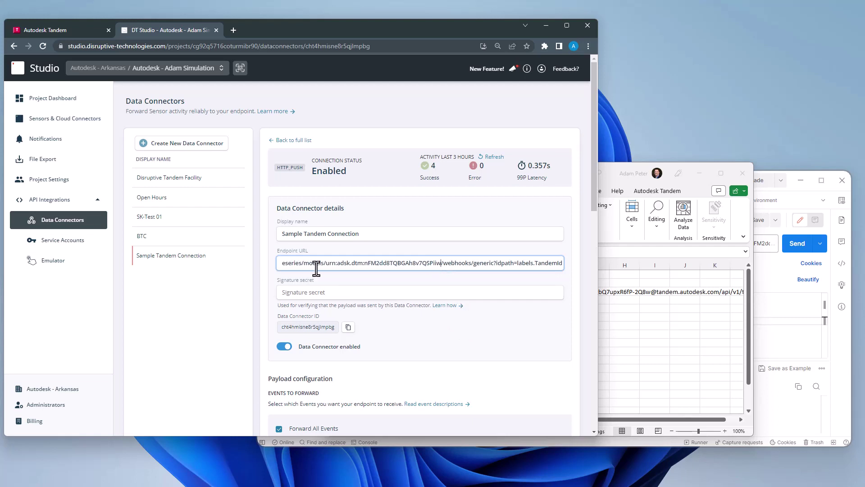
Delete the embedded credentials before tandem.autodesk.com in the endpoint URL
{"action": "left_click_drag", "start_coordinate": [315, 266], "coordinate": [192, 279]}
{"action": "mouse_move", "coordinate": [383, 266]}
{"action": "left_mouse_down"}
{"action": "mouse_move", "coordinate": [334, 268]}
{"action": "mouse_move", "coordinate": [390, 269]}
{"action": "left_mouse_up"}
{"action": "key", "text": "BackSpace"}
{"action": "key", "text": "BackSpace"}
{"action": "key", "text": "BackSpace"}
{"action": "key", "text": "BackSpace"}
{"action": "key", "text": "BackSpace"}
{"action": "key", "text": "BackSpace"}
{"action": "key", "text": "BackSpace"}
{"action": "key", "text": "BackSpace"}
{"action": "key", "text": "BackSpace"}
{"action": "key", "text": "BackSpace"}
{"action": "key", "text": "BackSpace"}
{"action": "key", "text": "BackSpace"}
{"action": "key", "text": "BackSpace"}
{"action": "key", "text": "BackSpace"}
{"action": "key", "text": "BackSpace"}
{"action": "key", "text": "BackSpace"}
{"action": "key", "text": "BackSpace"}
{"action": "key", "text": "BackSpace"}
{"action": "key", "text": "BackSpace"}
{"action": "key", "text": "BackSpace"}
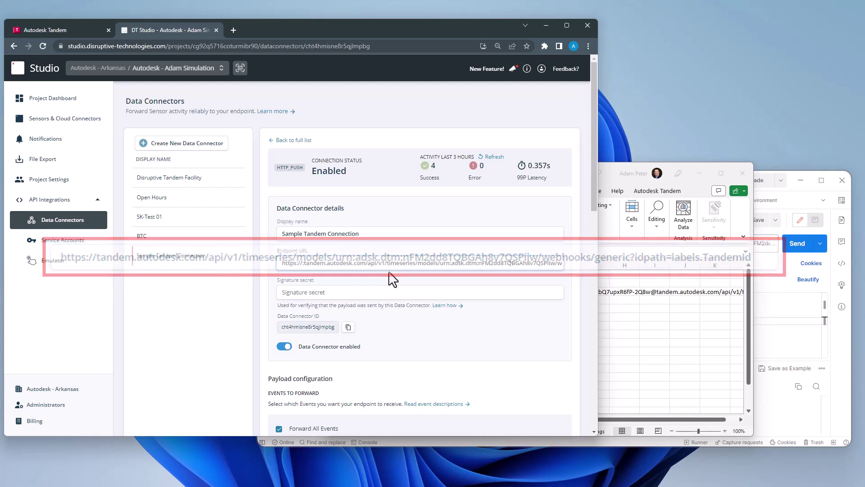
Enter an Authorization header whose value is the webhook key copied from Tandem's Azure import details
{"action": "scroll", "coordinate": [500, 383], "scroll_direction": "down", "scroll_amount": 6}
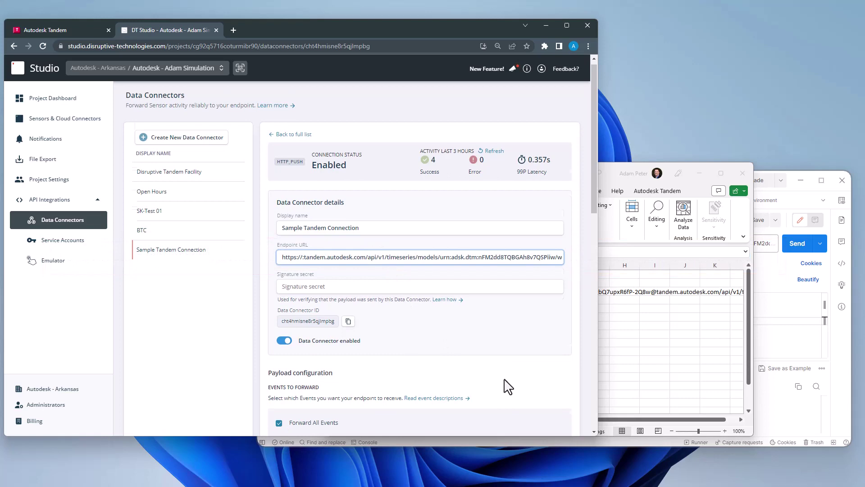
{"action": "scroll", "coordinate": [494, 376], "scroll_direction": "down", "scroll_amount": 6}
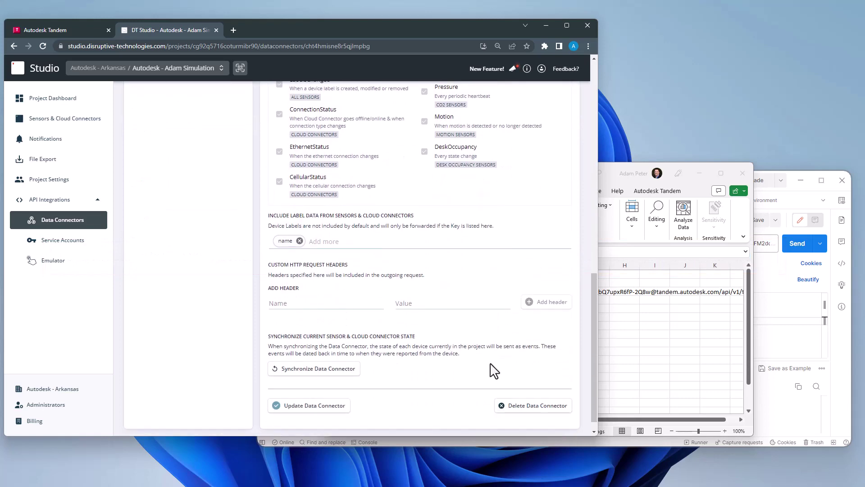
{"action": "left_click", "coordinate": [280, 304]}
{"action": "type", "text": "Authorization"}
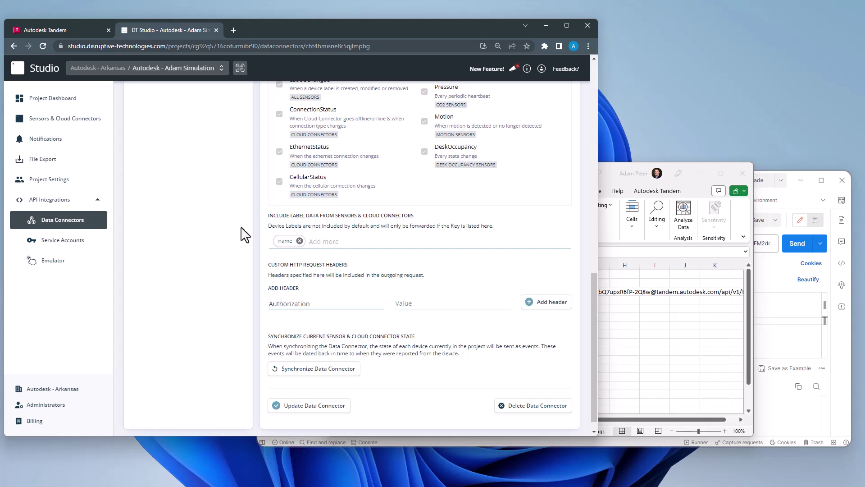
{"action": "left_click", "coordinate": [75, 31]}
{"action": "left_click", "coordinate": [176, 87]}
{"action": "left_click", "coordinate": [216, 120]}
{"action": "left_click", "coordinate": [212, 198]}
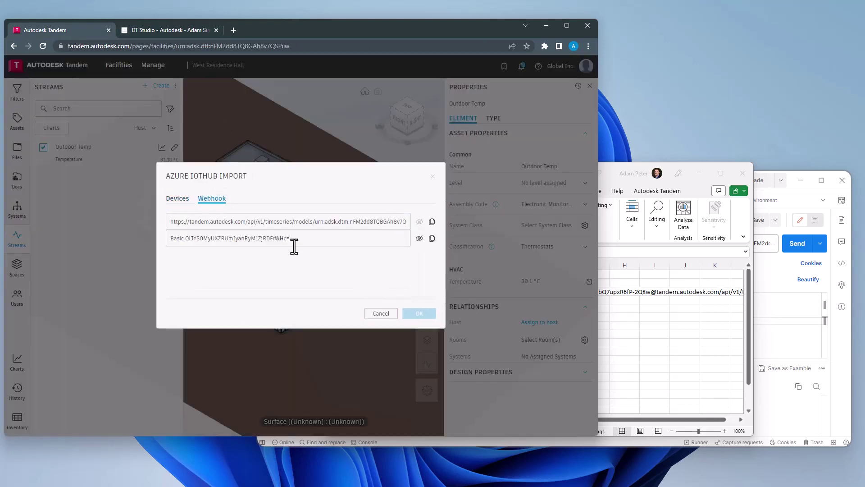
{"action": "left_click_drag", "start_coordinate": [292, 239], "coordinate": [165, 255]}
{"action": "left_click", "coordinate": [191, 31]}
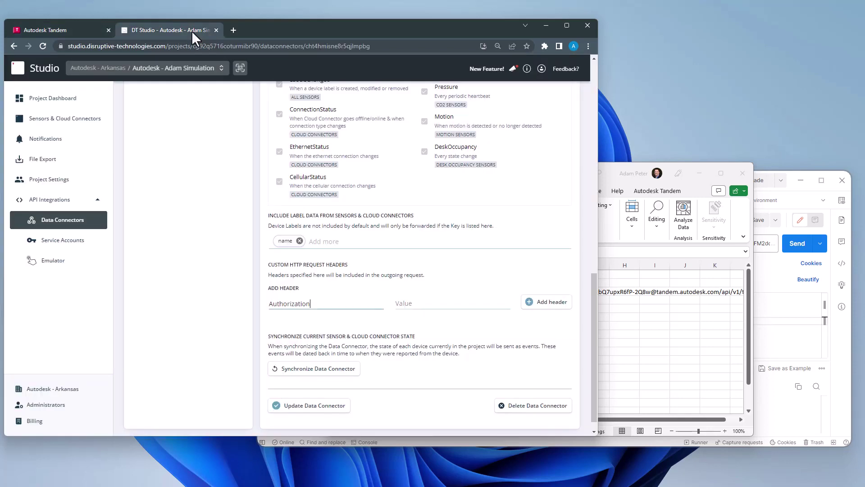
{"action": "left_click", "coordinate": [437, 302]}
{"action": "key", "text": "ctrl+v"}
Forward the TandemID label, add the Authorization header, and update the connector
{"action": "left_click", "coordinate": [335, 241]}
{"action": "type", "text": "TandemID"}
{"action": "key", "text": "Return"}
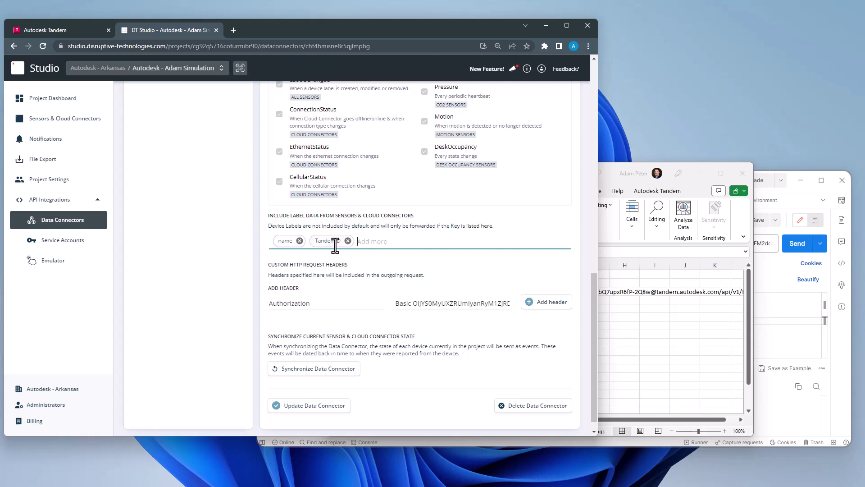
{"action": "left_click", "coordinate": [536, 302]}
{"action": "scroll", "coordinate": [407, 382], "scroll_direction": "down", "scroll_amount": 3}
{"action": "left_click", "coordinate": [331, 391]}
Send a 29 °C temperature event from the emulated _Sample Thermostat
{"action": "left_click", "coordinate": [61, 266]}
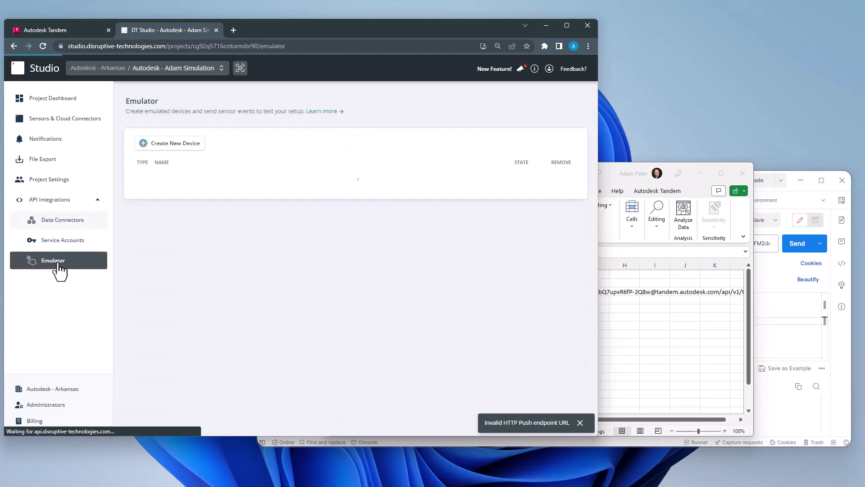
{"action": "left_click", "coordinate": [181, 336]}
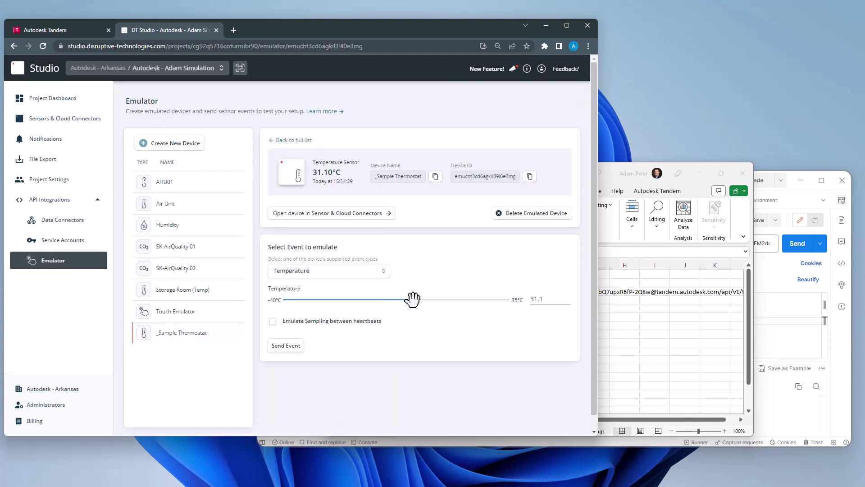
{"action": "left_click", "coordinate": [283, 347]}
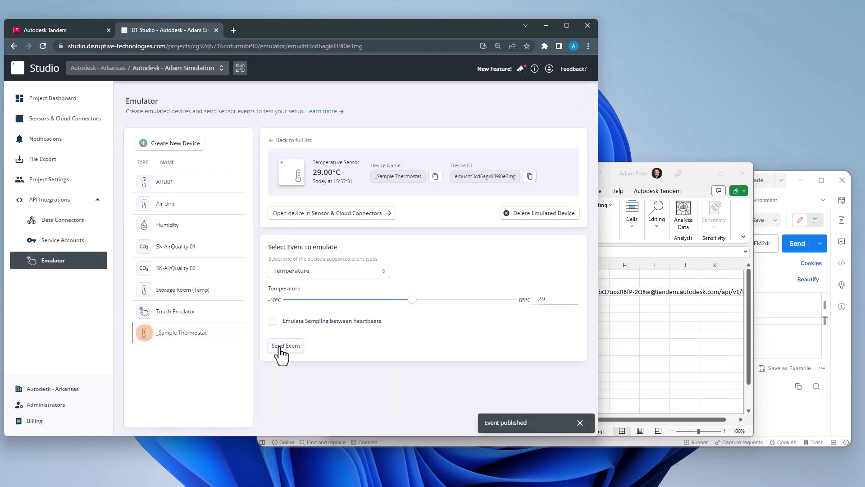
In Tandem, dismiss the Azure import dialog and refresh streams to see Outdoor Temp at 29 °C
{"action": "left_click", "coordinate": [57, 31]}
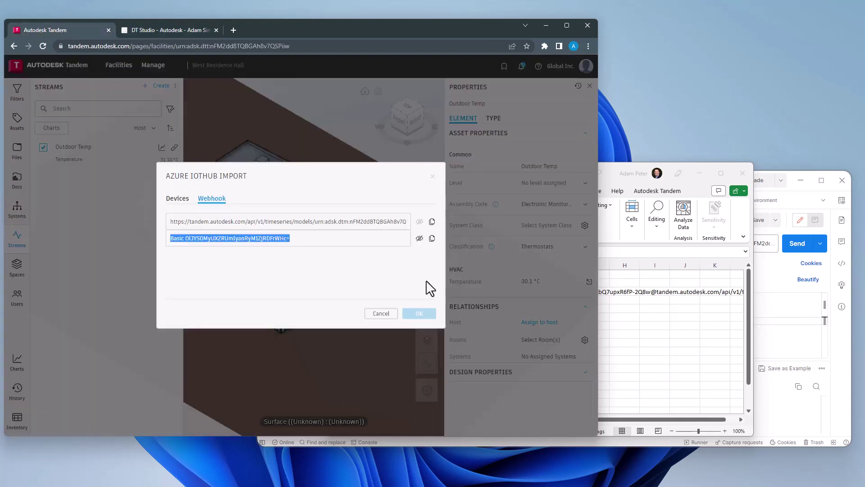
{"action": "left_click", "coordinate": [381, 313]}
{"action": "left_click", "coordinate": [176, 86]}
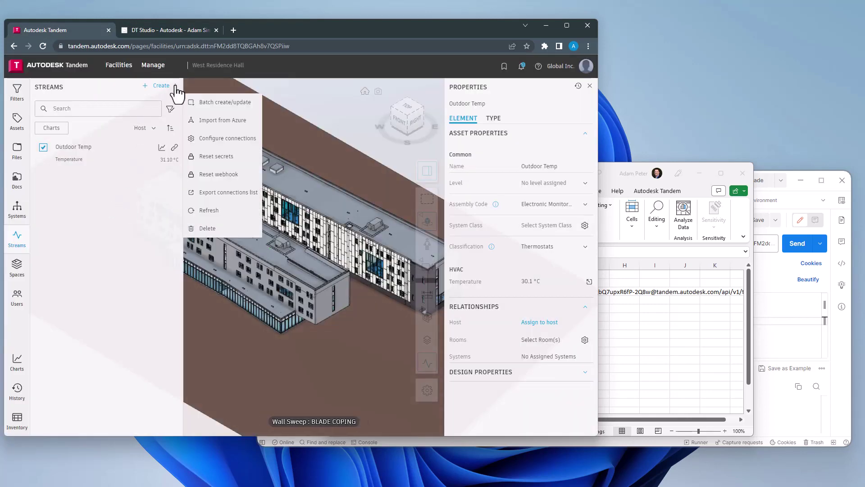
{"action": "left_click", "coordinate": [211, 210]}
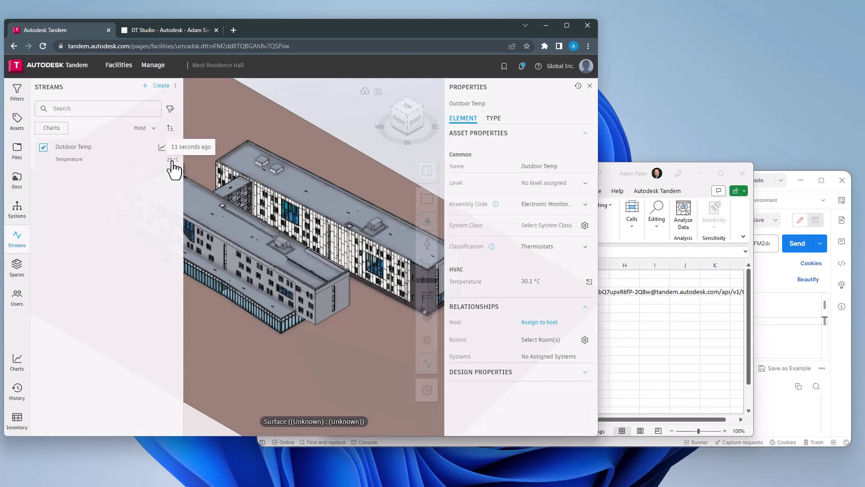